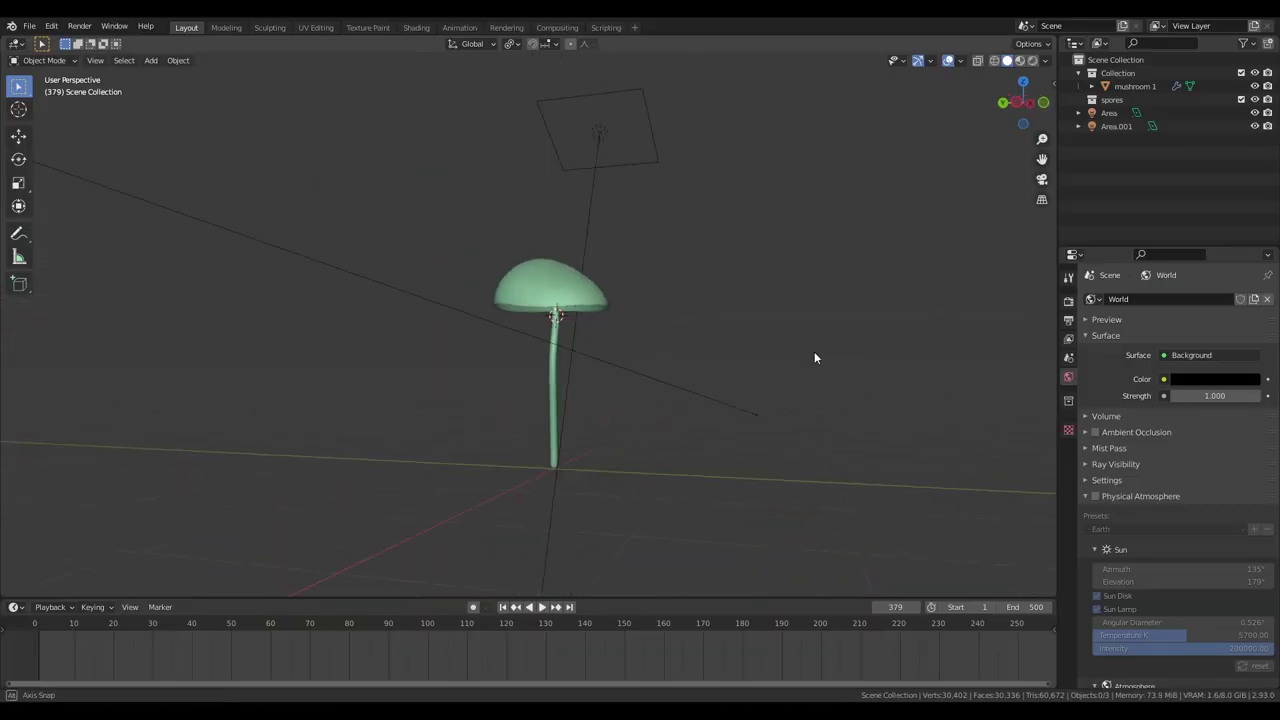
Place the 3D cursor on the upper stem beneath the mushroom cap and add a Plain Axes empty there.
middle_drag(626, 357, 724, 336)
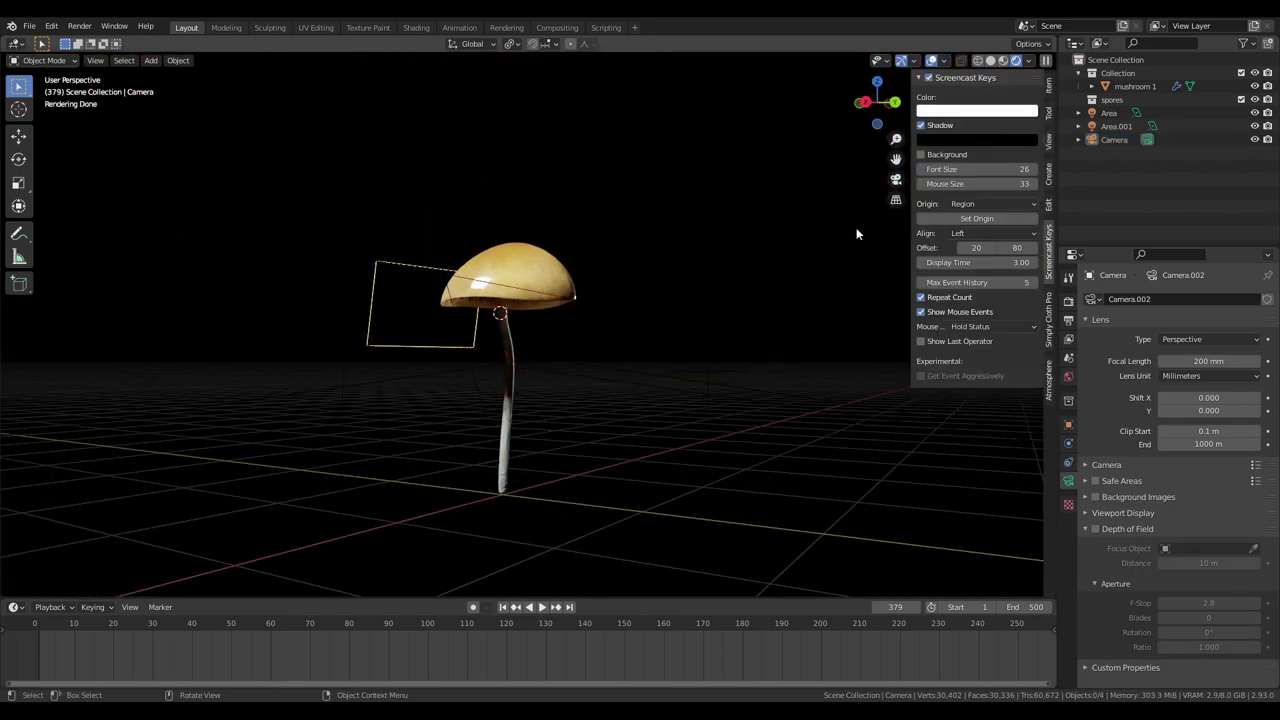
key(shift+a)
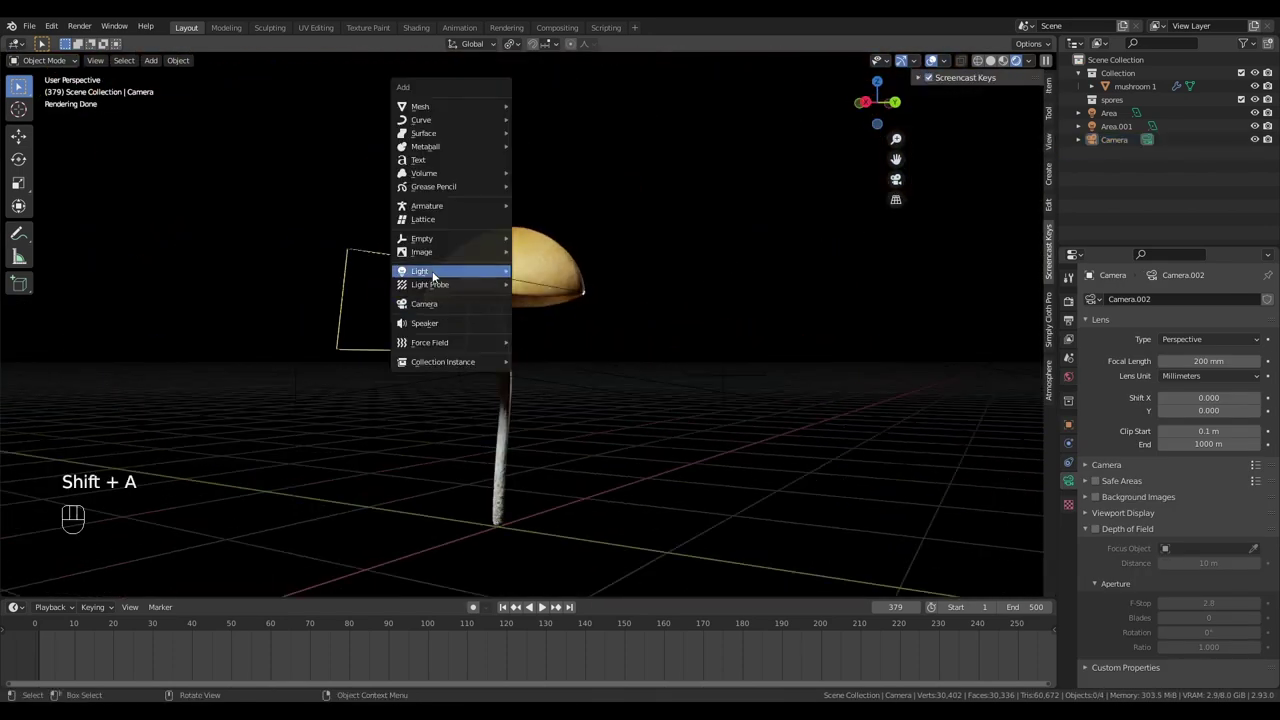
click(560, 272)
key(KP_0)
click(1049, 142)
shift+middle_drag(701, 221, 708, 263)
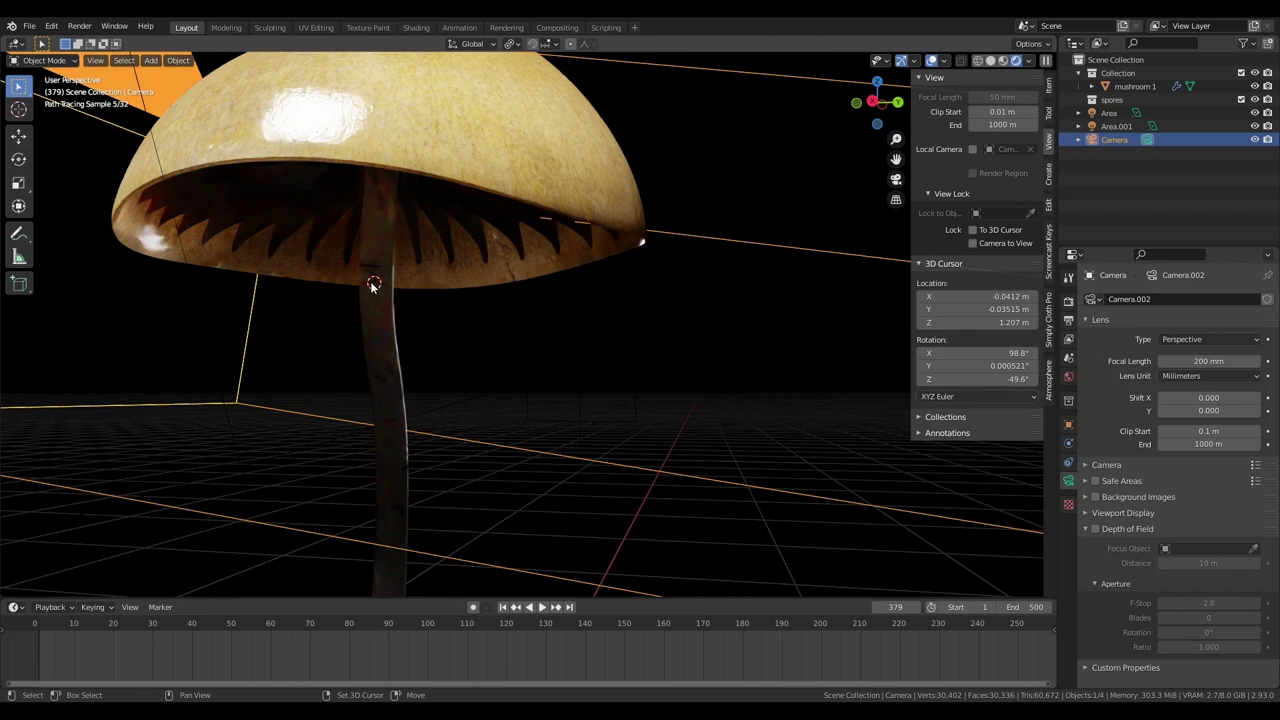
scroll(510, 306, down, 3)
key(shift+a)
key(shift+a)
mouse_move(425, 240)
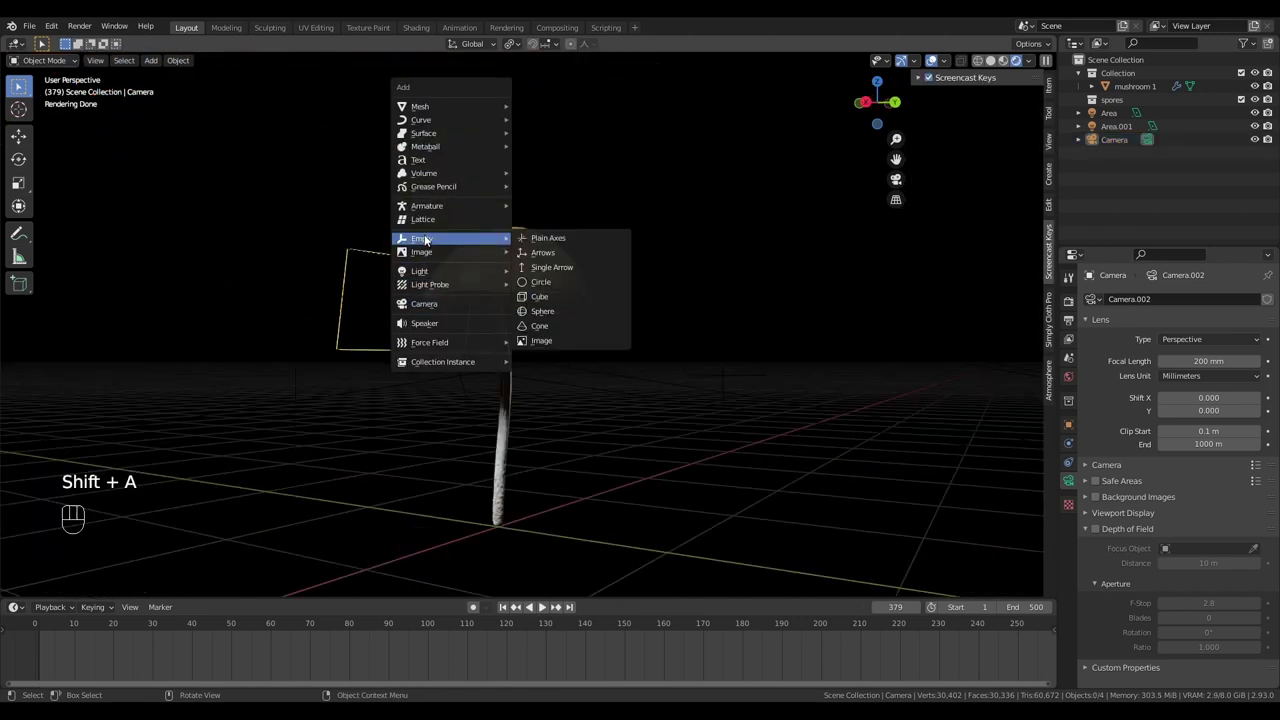
click(586, 239)
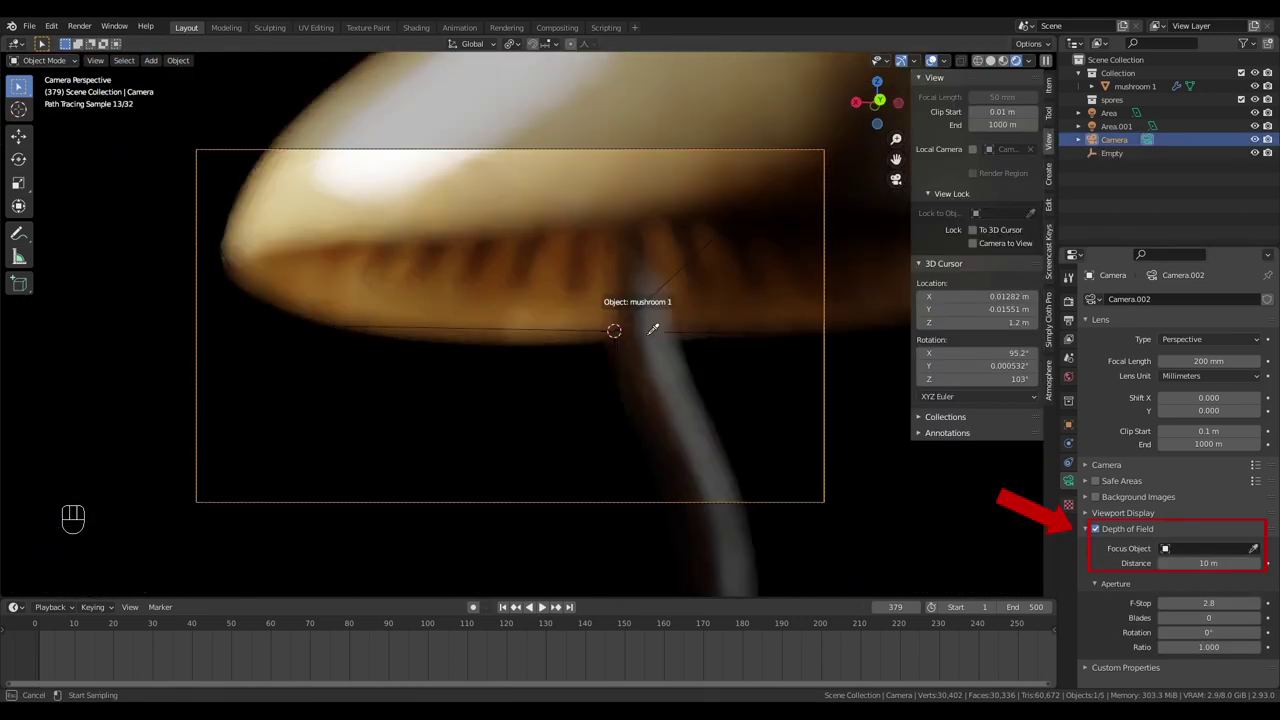
Make the empty the focus object of the camera's depth of field and set the F-Stop to 1.4.
click(590, 323)
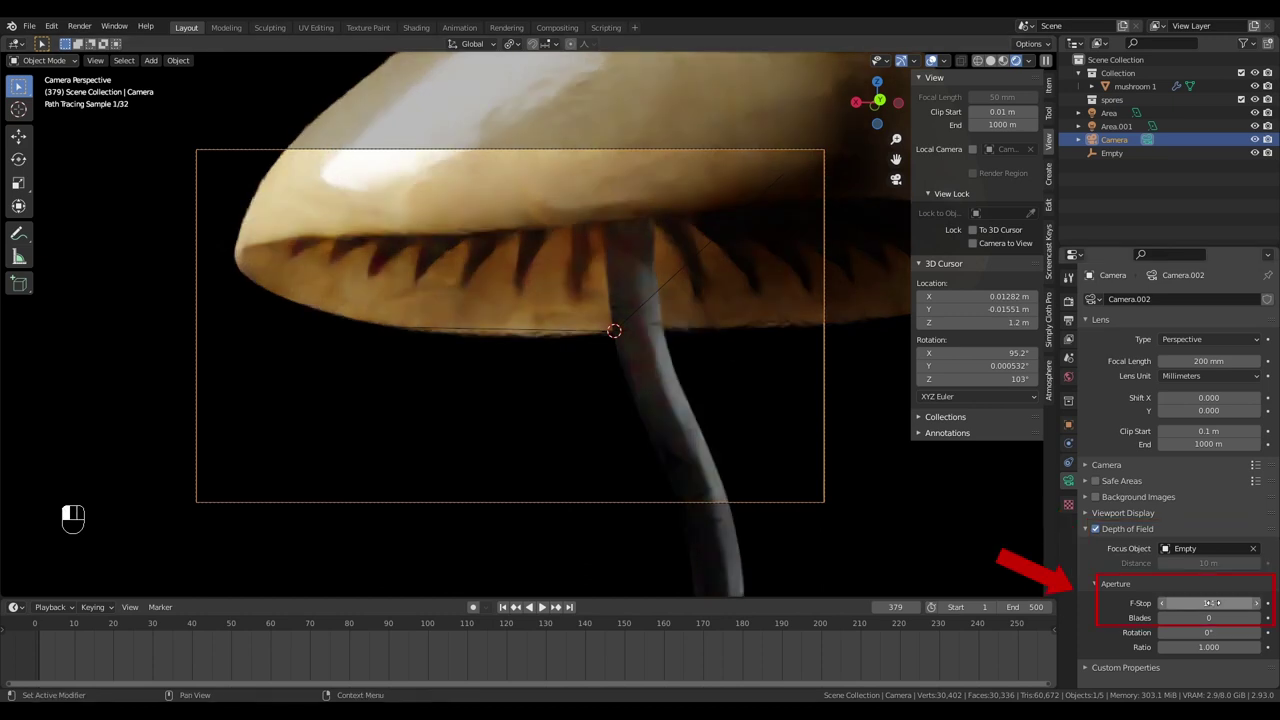
shift+middle_drag(771, 441, 775, 407)
scroll(776, 404, up, 2)
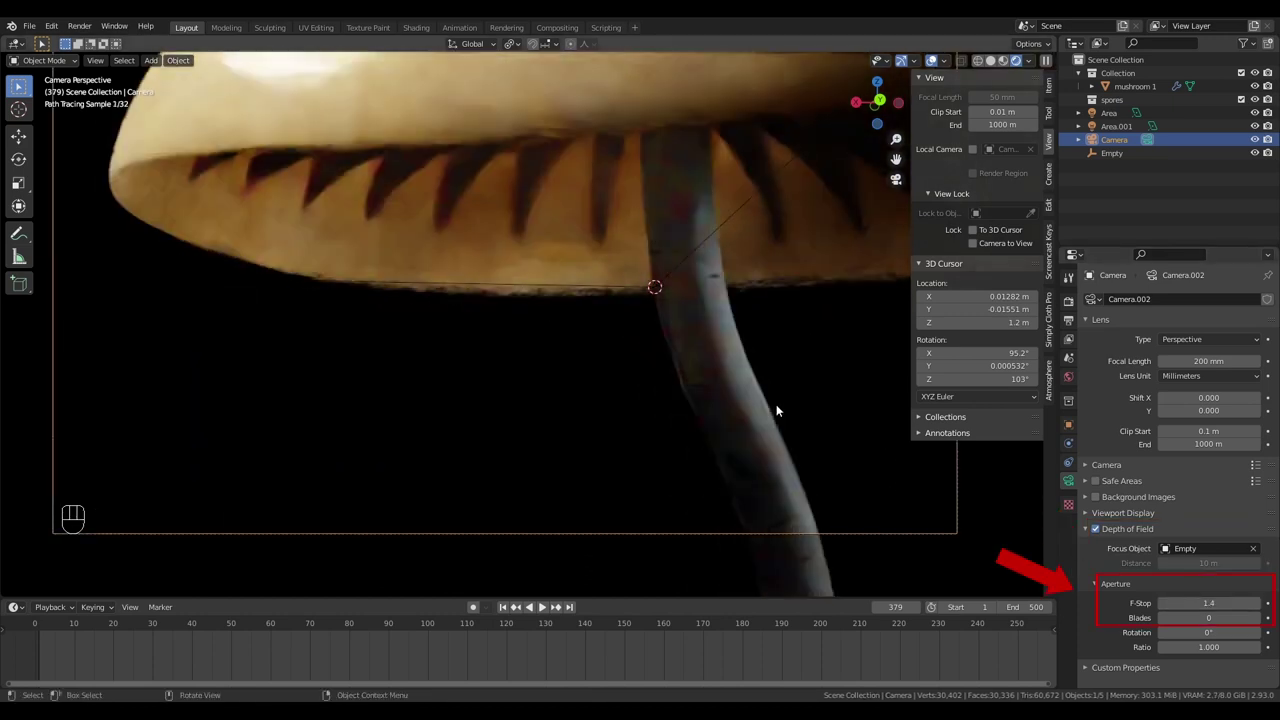
scroll(776, 404, down, 2)
Add a plane at the base of the mushroom and rotate it 180° about the Y axis.
key(shift+a)
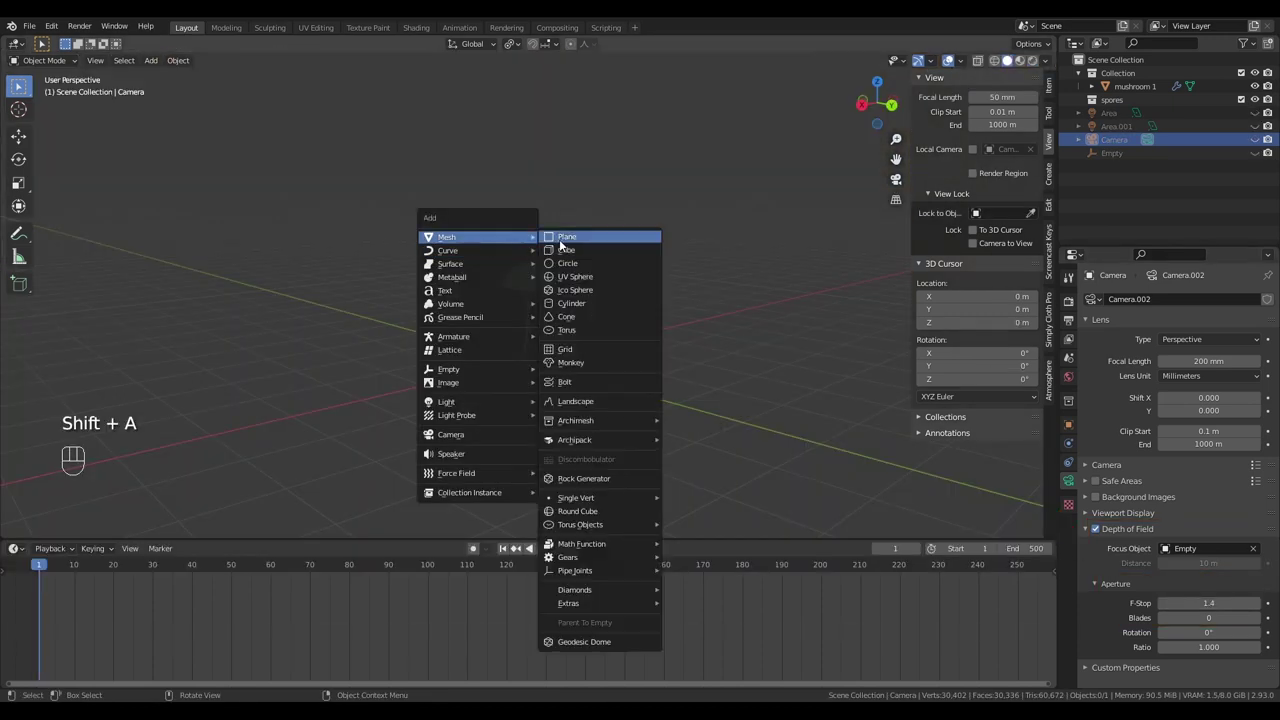
click(559, 239)
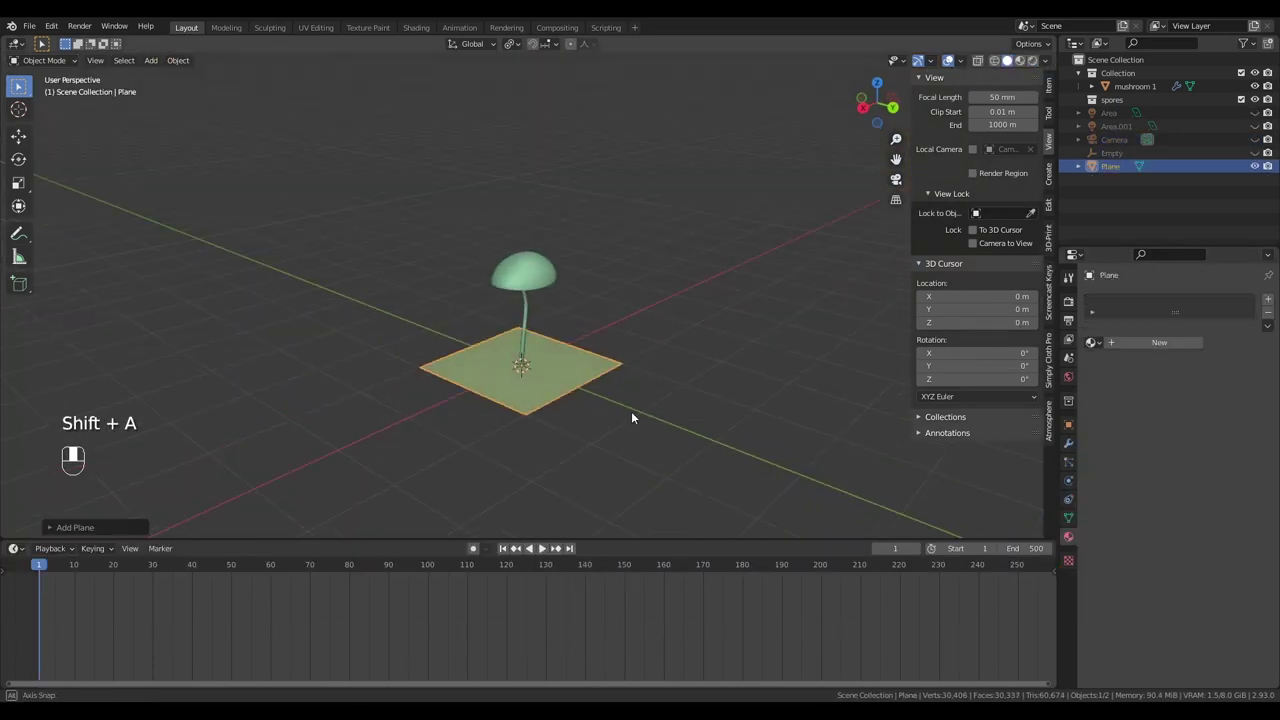
text(ry180)
key(Return)
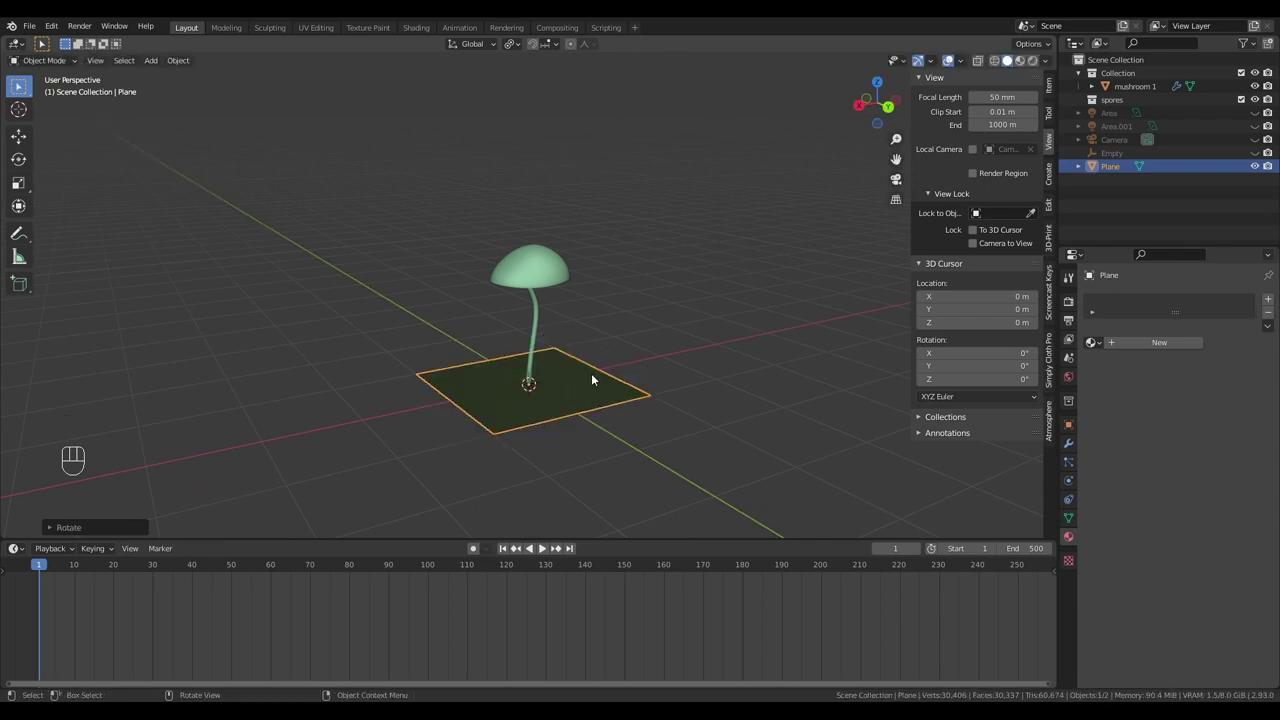
Add an ico sphere with 1 subdivision at the origin and shade it smooth.
key(shift+a)
mouse_move(485, 423)
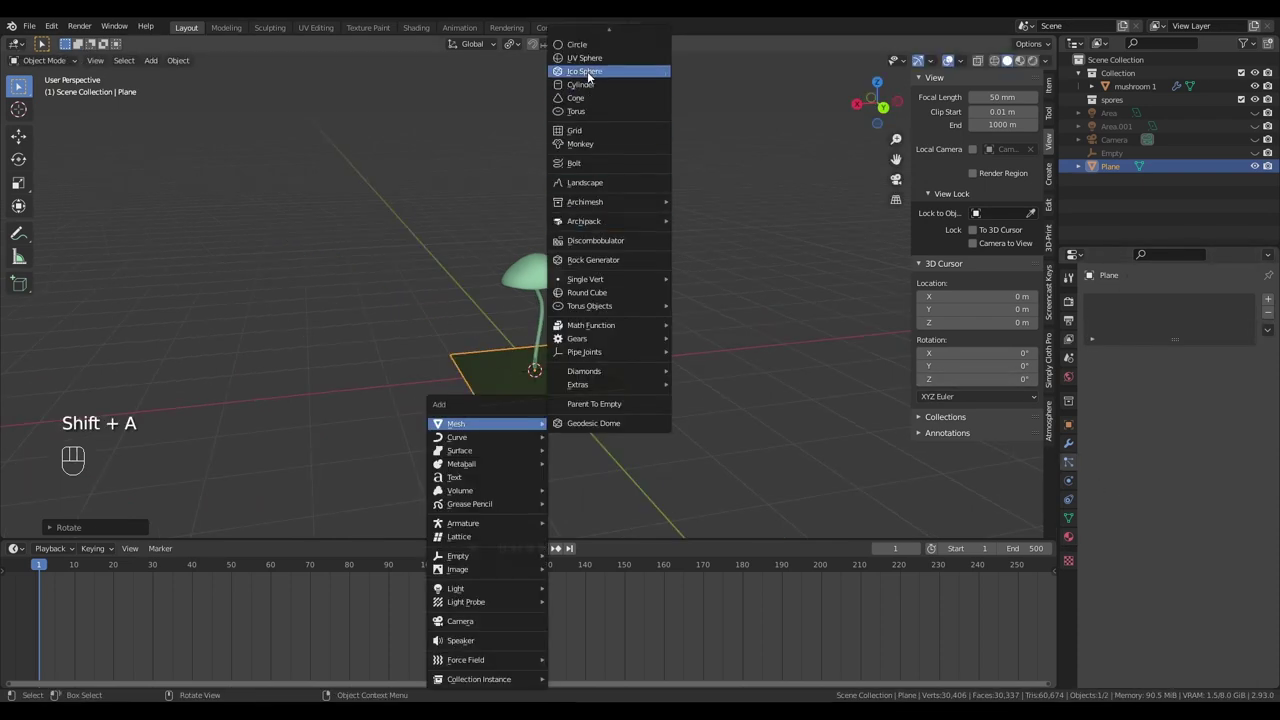
click(587, 71)
click(52, 527)
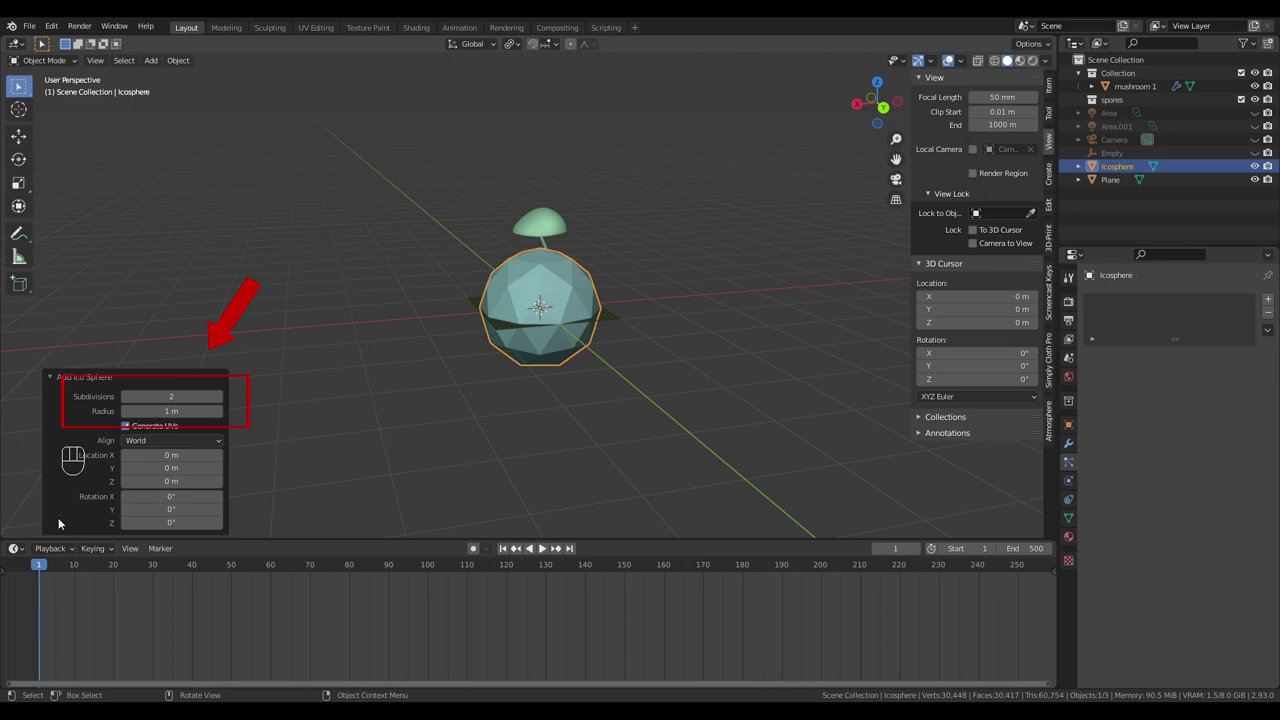
right_click(545, 278)
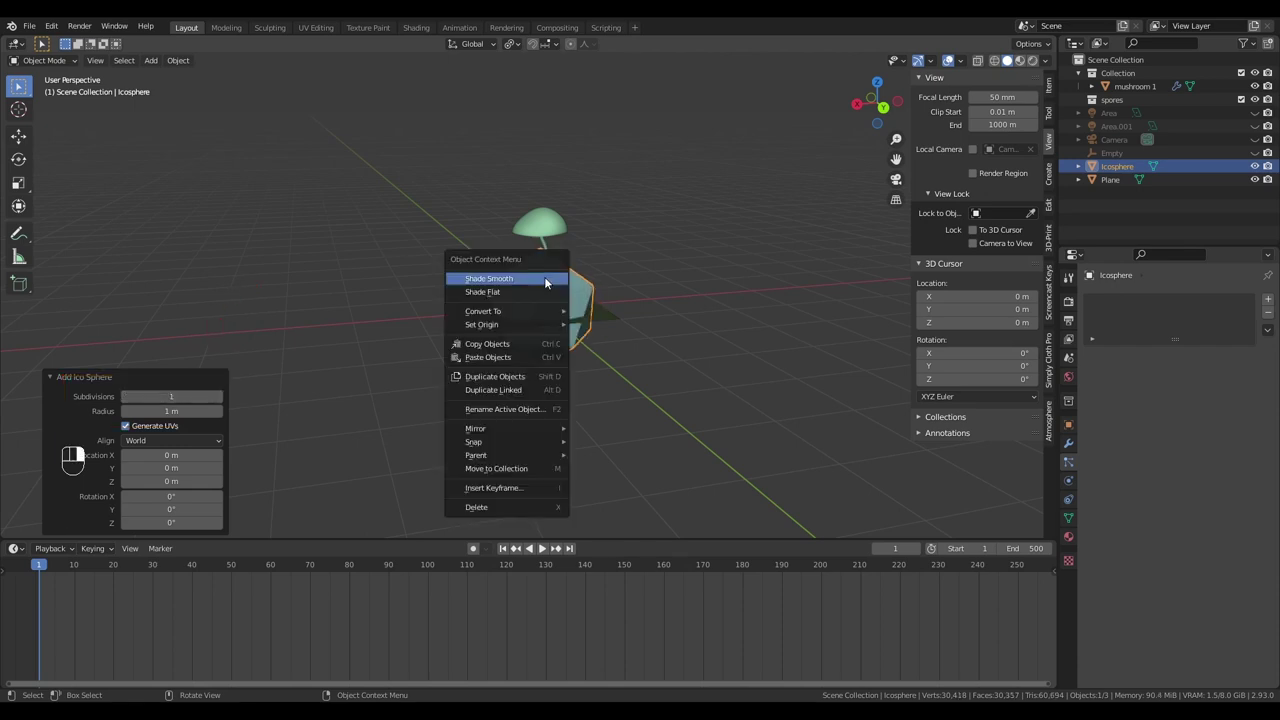
click(530, 277)
Move the ico sphere 9 m along the X axis, away from the mushroom.
scroll(556, 319, down, 2)
key(g)
key(x)
click(185, 332)
shift+middle_drag(210, 323, 580, 304)
scroll(735, 319, up, 2)
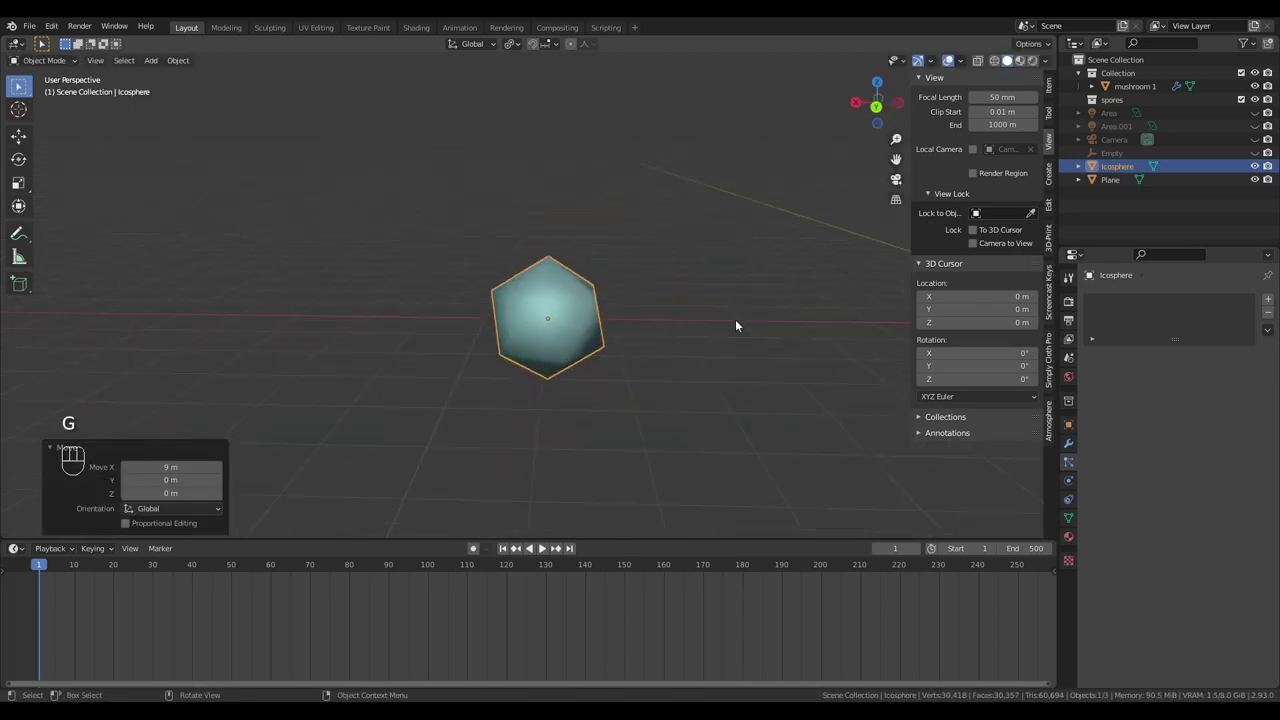
Scale the ico sphere down to about 0.2 m high and apply its scale.
key(s)
click(600, 312)
shift+middle_drag(666, 337, 689, 348)
shift+middle_drag(689, 348, 588, 339)
scroll(588, 339, up, 5)
key(ctrl+a)
click(1049, 90)
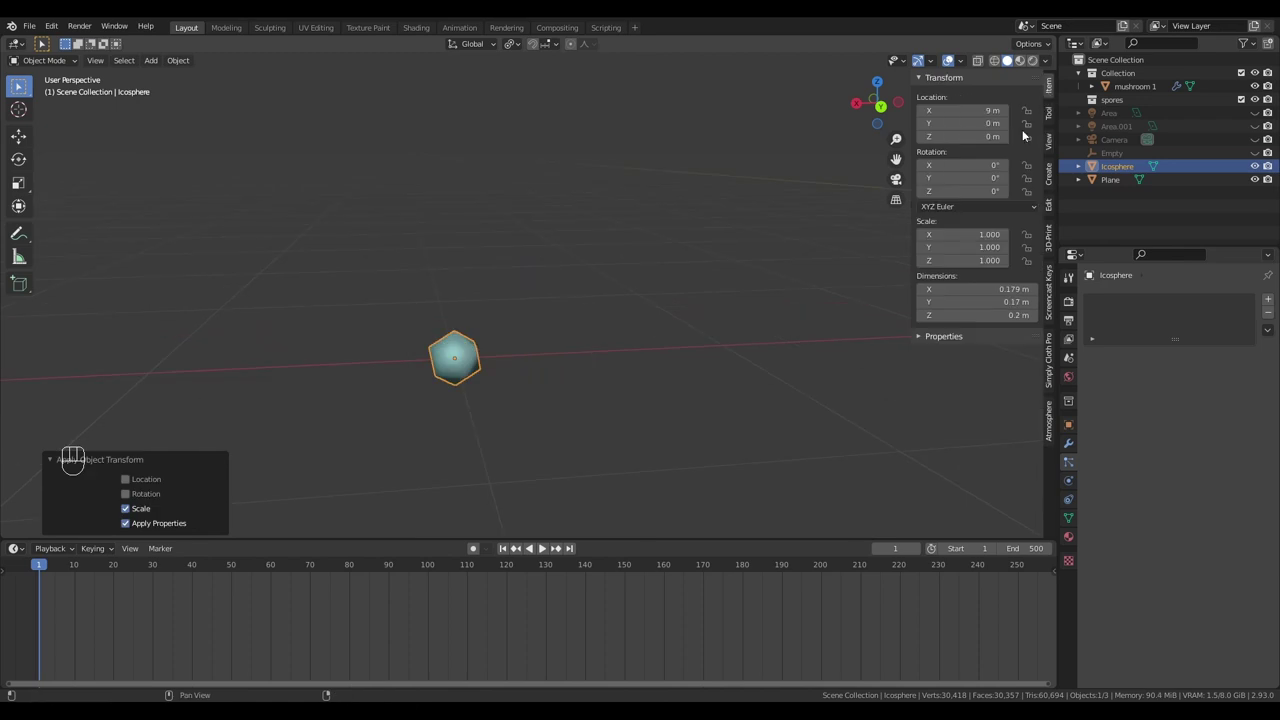
Try scaling the ico sphere up to a scale of about 10.3 and undo it.
key(s)
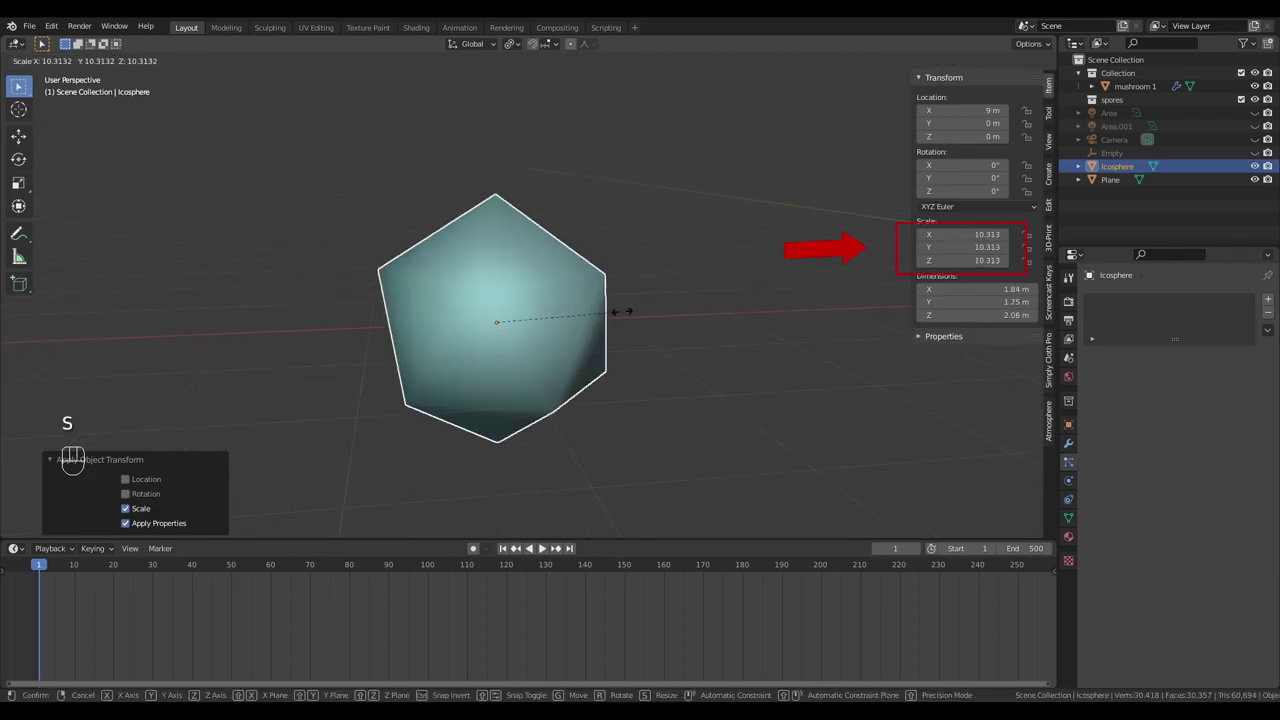
click(620, 311)
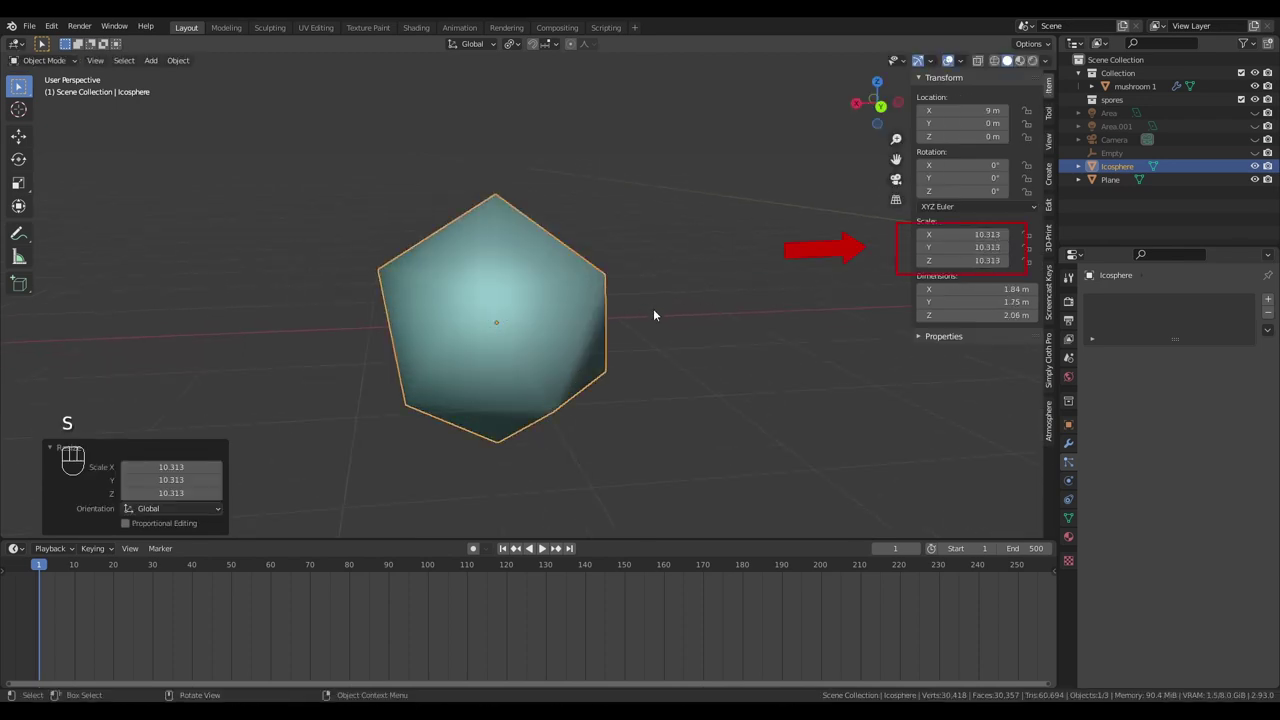
key(ctrl+z)
Add a Displace modifier with a new texture to the ico sphere and change the texture's type.
middle_drag(654, 314, 575, 346)
click(1068, 443)
click(1148, 301)
click(1121, 383)
click(1256, 345)
click(1258, 345)
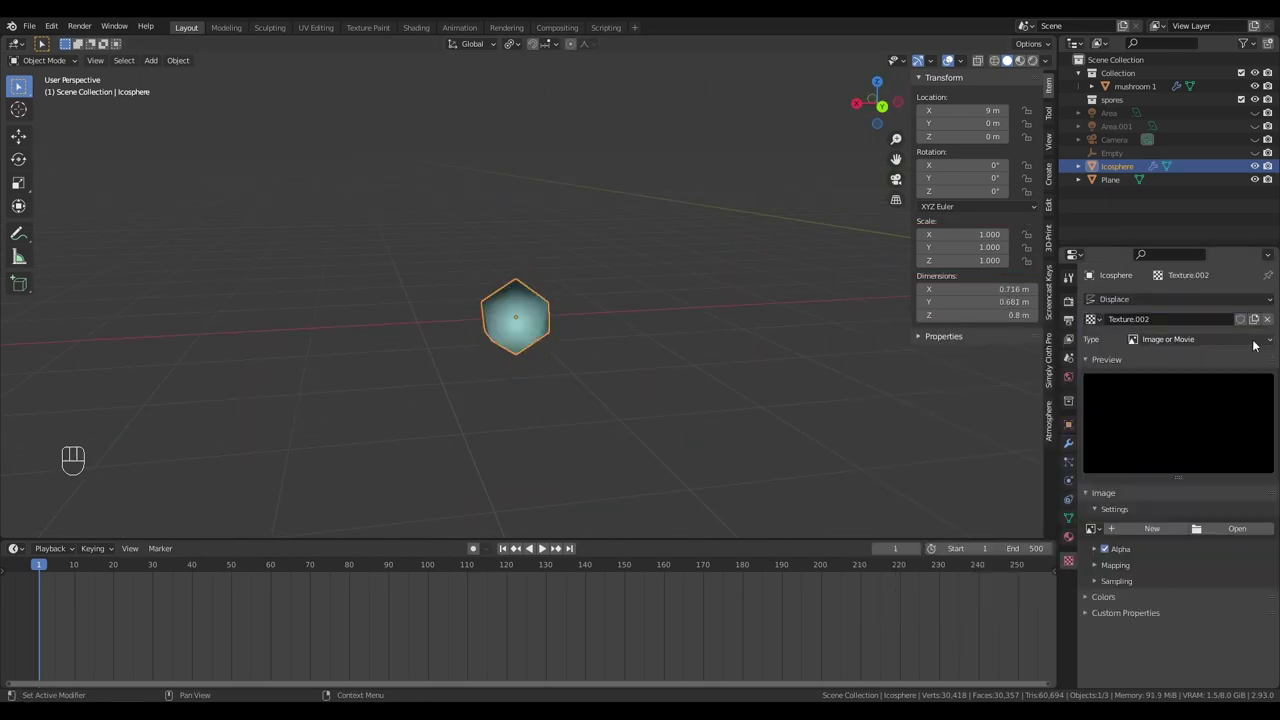
click(1254, 345)
click(1159, 393)
Set the Displace modifier's strength to 0.5 and its coordinates to Global, and move the ico sphere to vary its shape.
double_click(1205, 406)
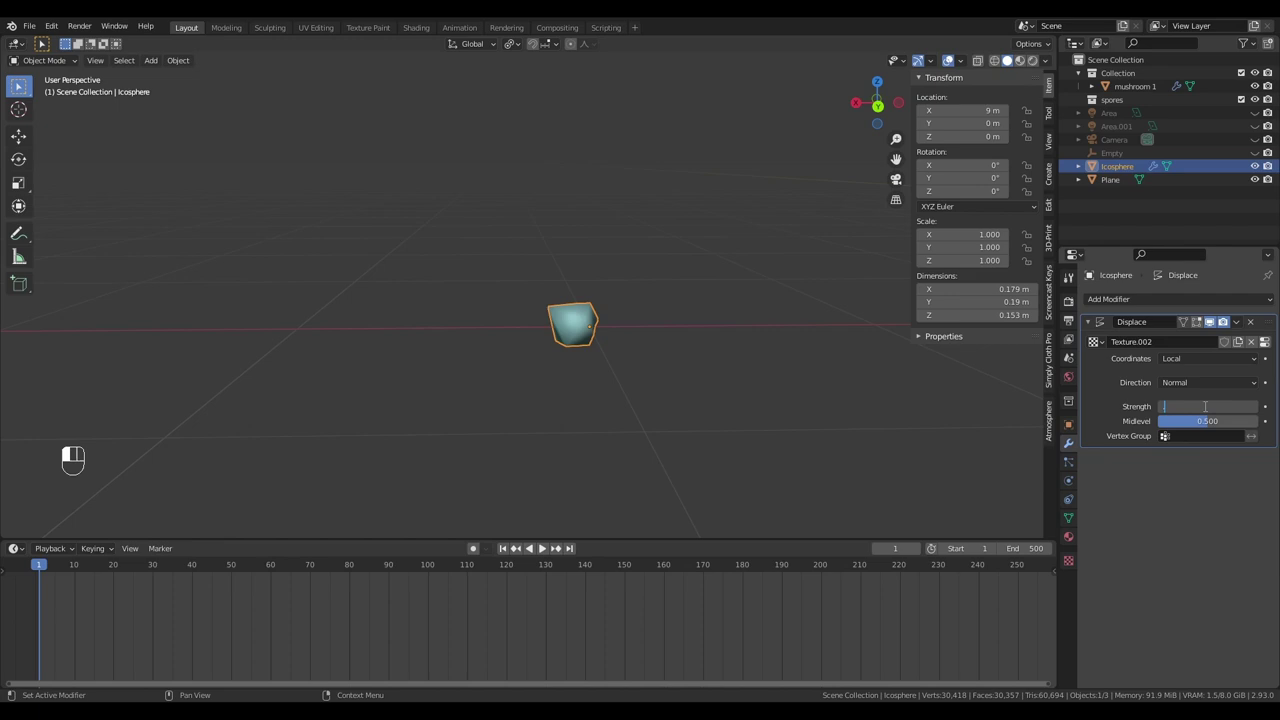
click(1184, 360)
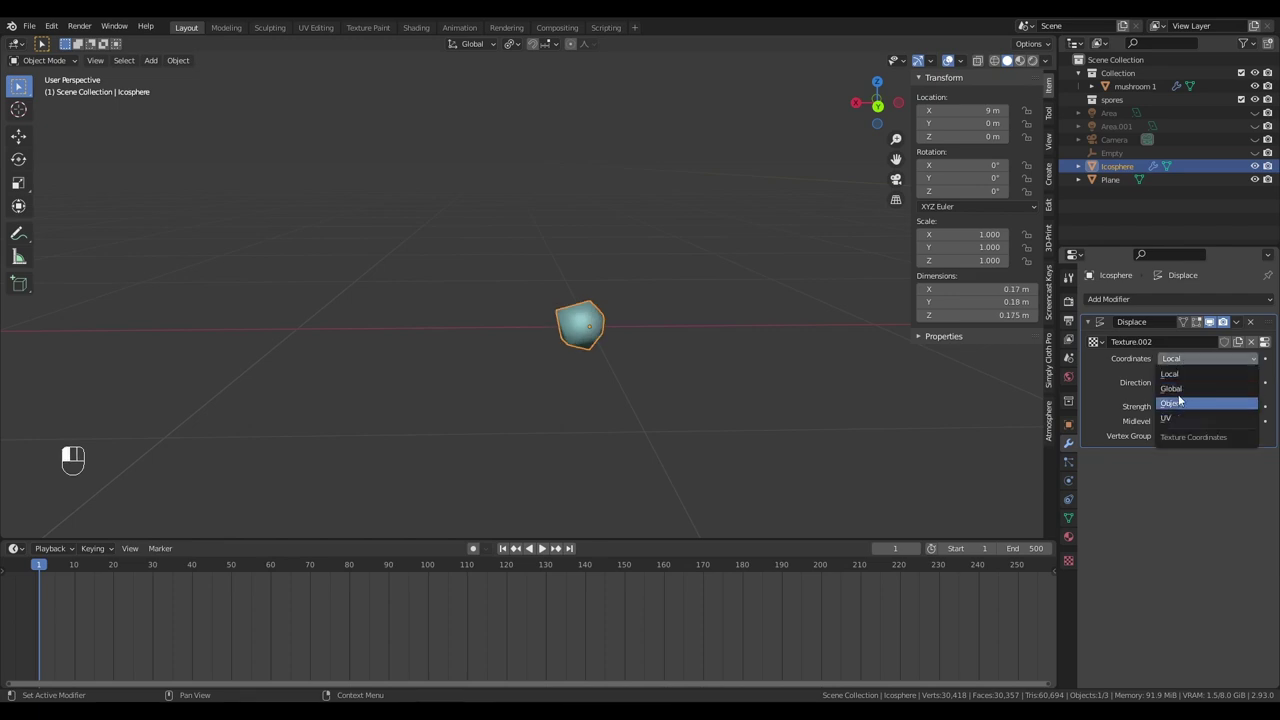
click(1195, 403)
key(g)
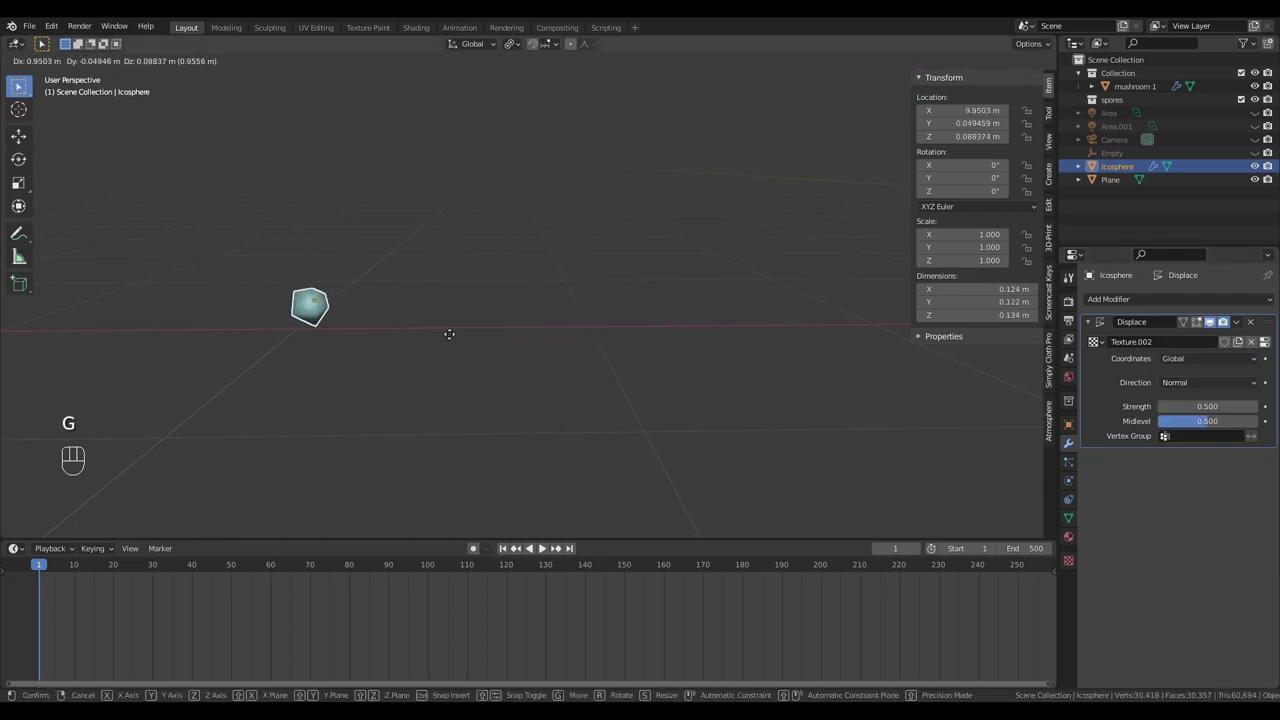
Select all the displaced ico spheres and move them into a new collection named Spores.
drag(180, 214, 631, 349)
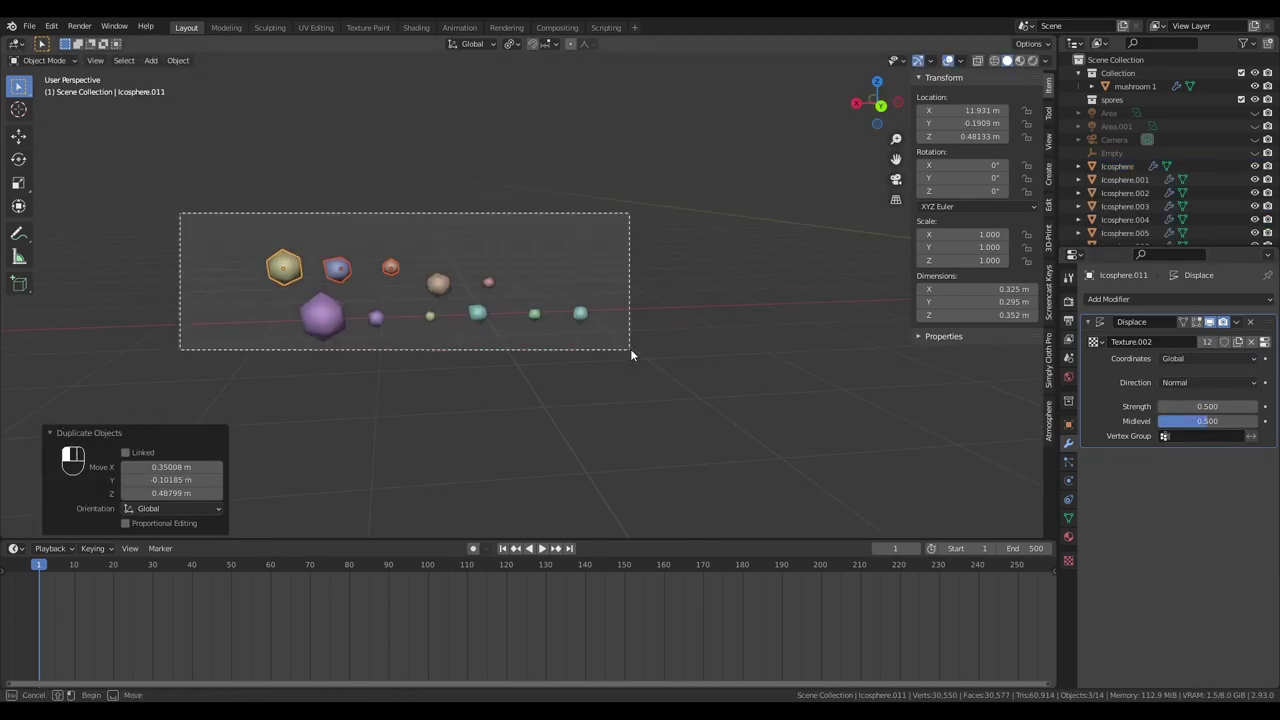
text(mSpores)
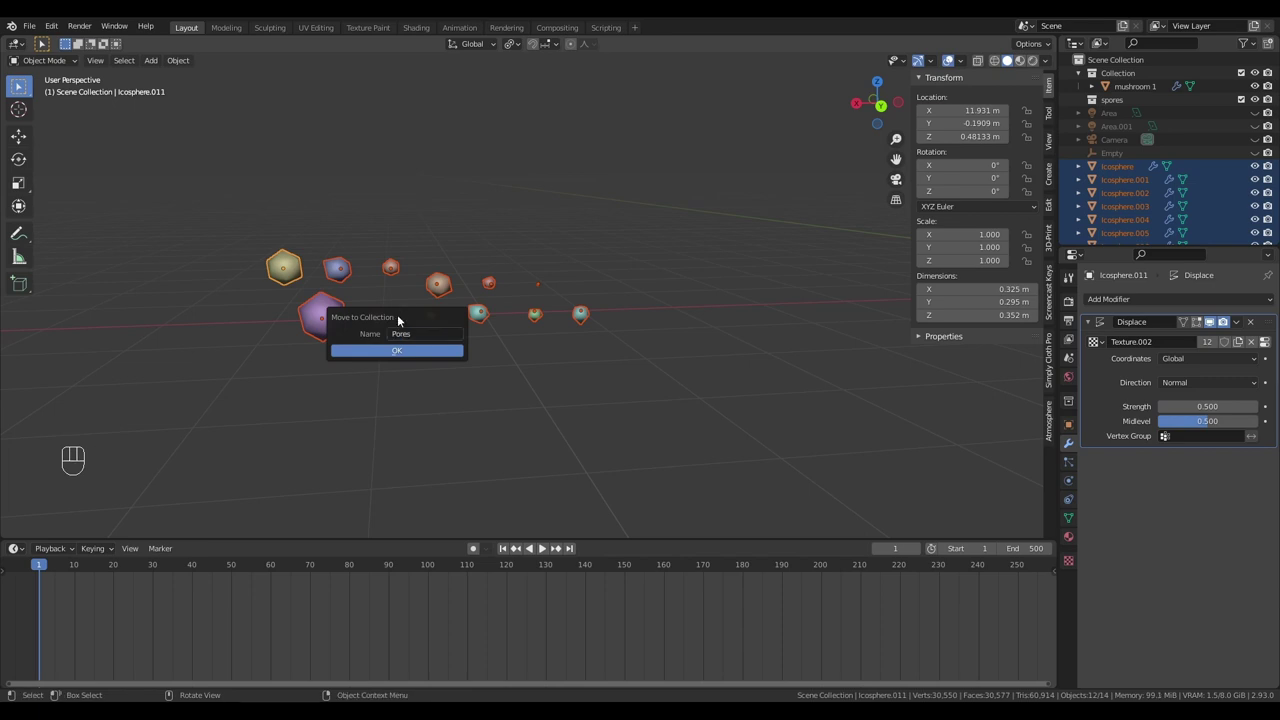
key(Return)
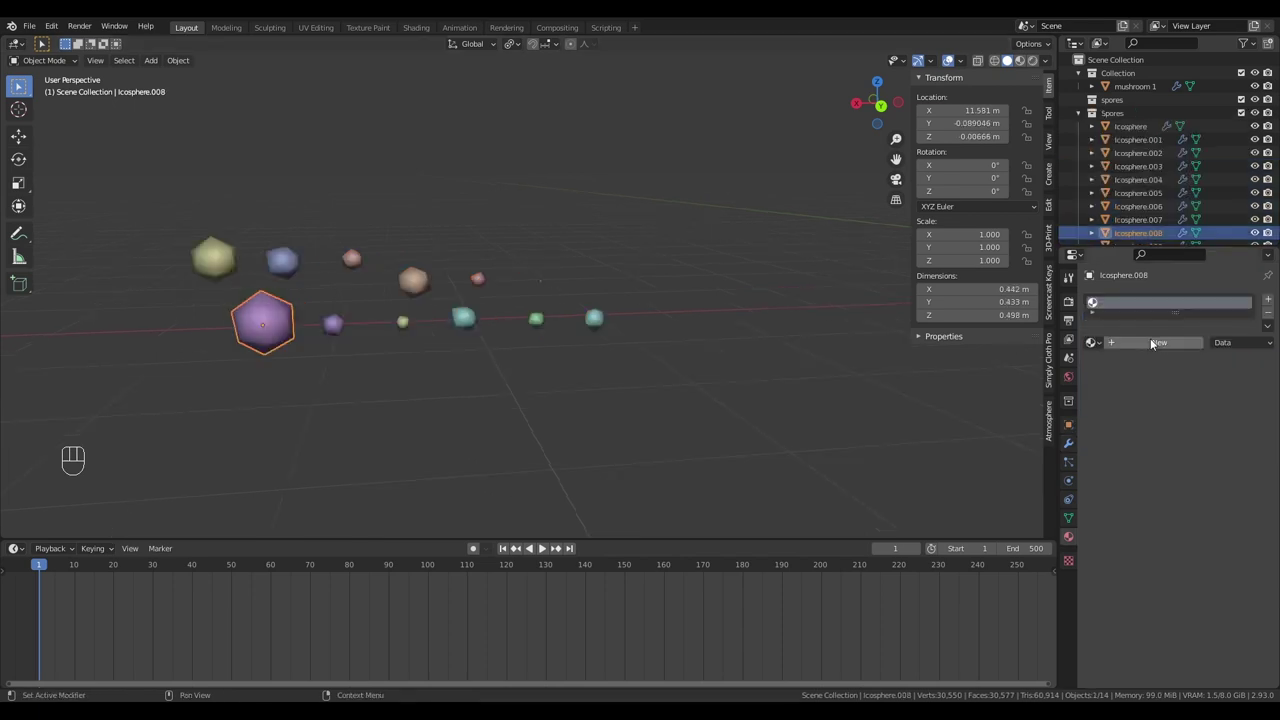
Give the largest purple spore a new material with a black base color and a specular value of 0.765.
click(1150, 342)
click(1208, 456)
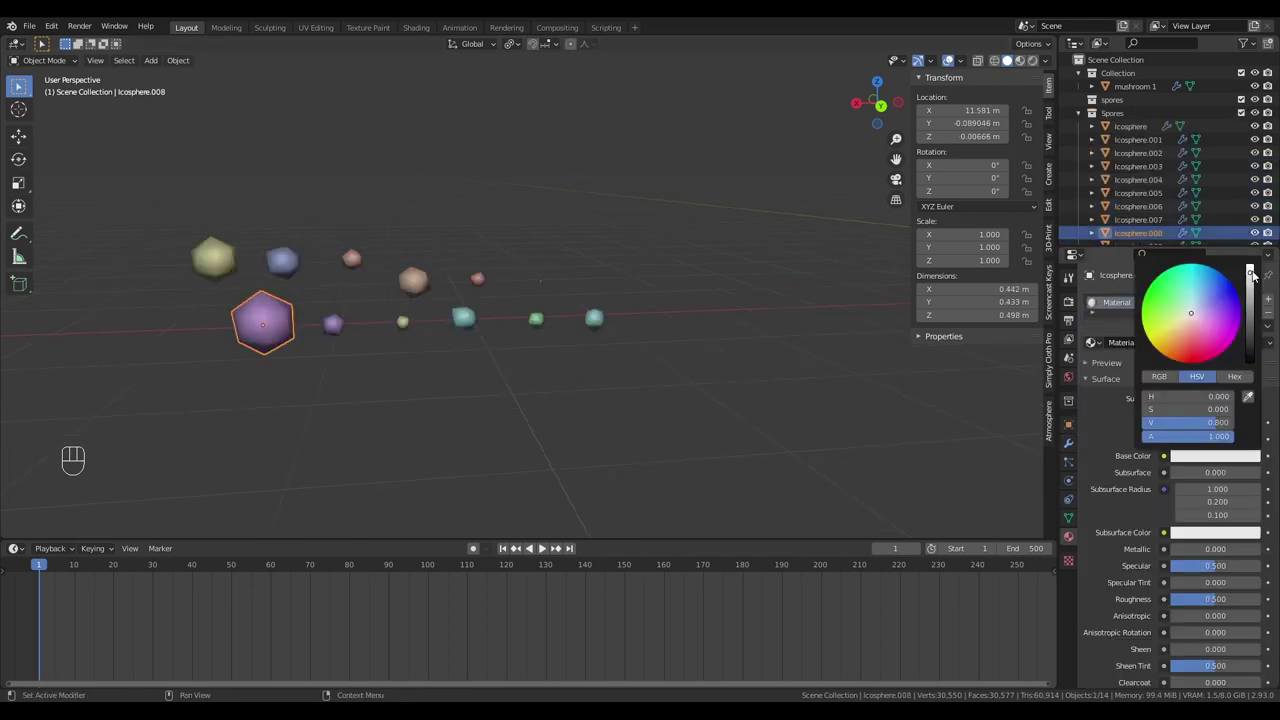
drag(1251, 280, 1251, 368)
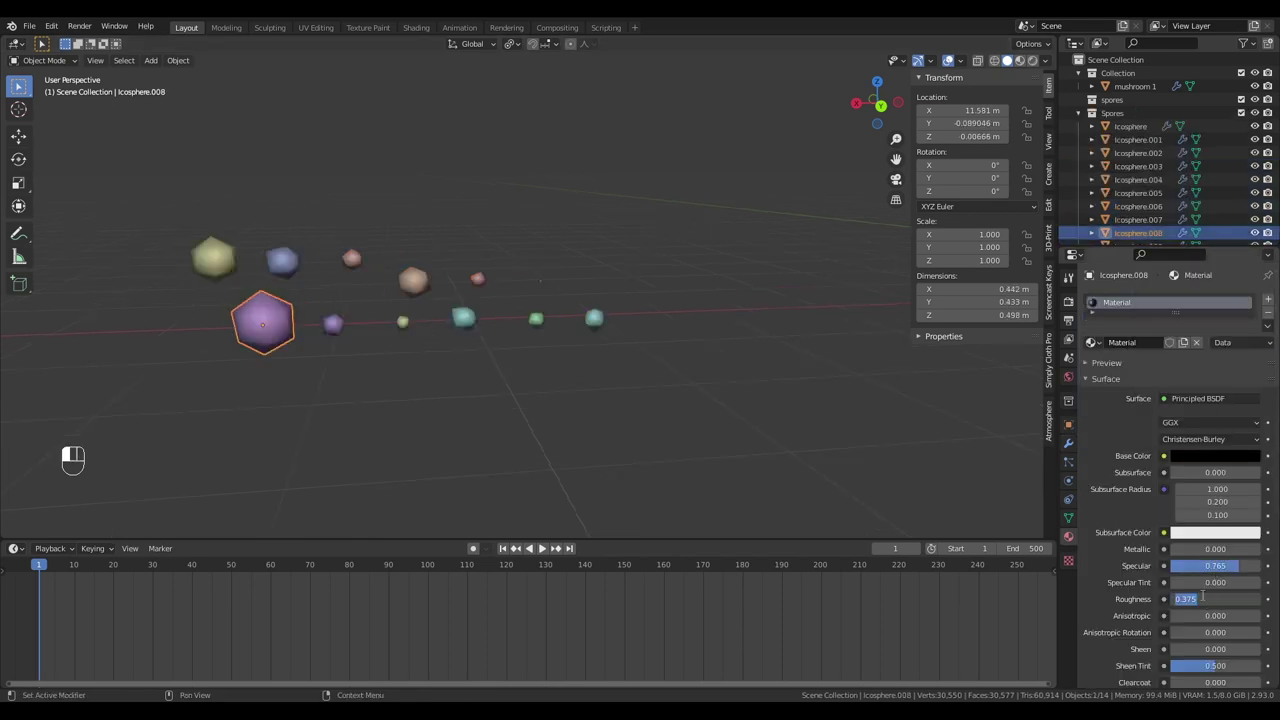
Set the spore material's roughness to 0.35 and both its sheen and clearcoat to 0.4.
scroll(1203, 599, down, 2)
drag(1203, 599, 1229, 599)
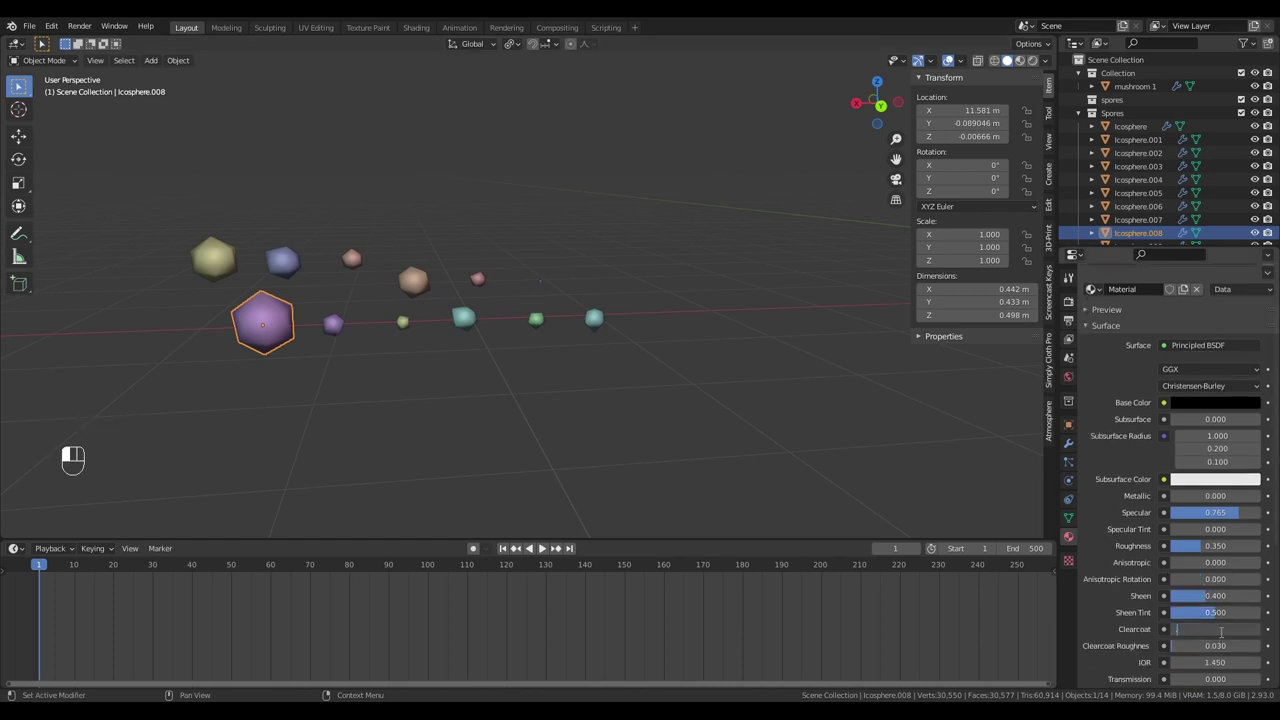
text(.4)
key(Return)
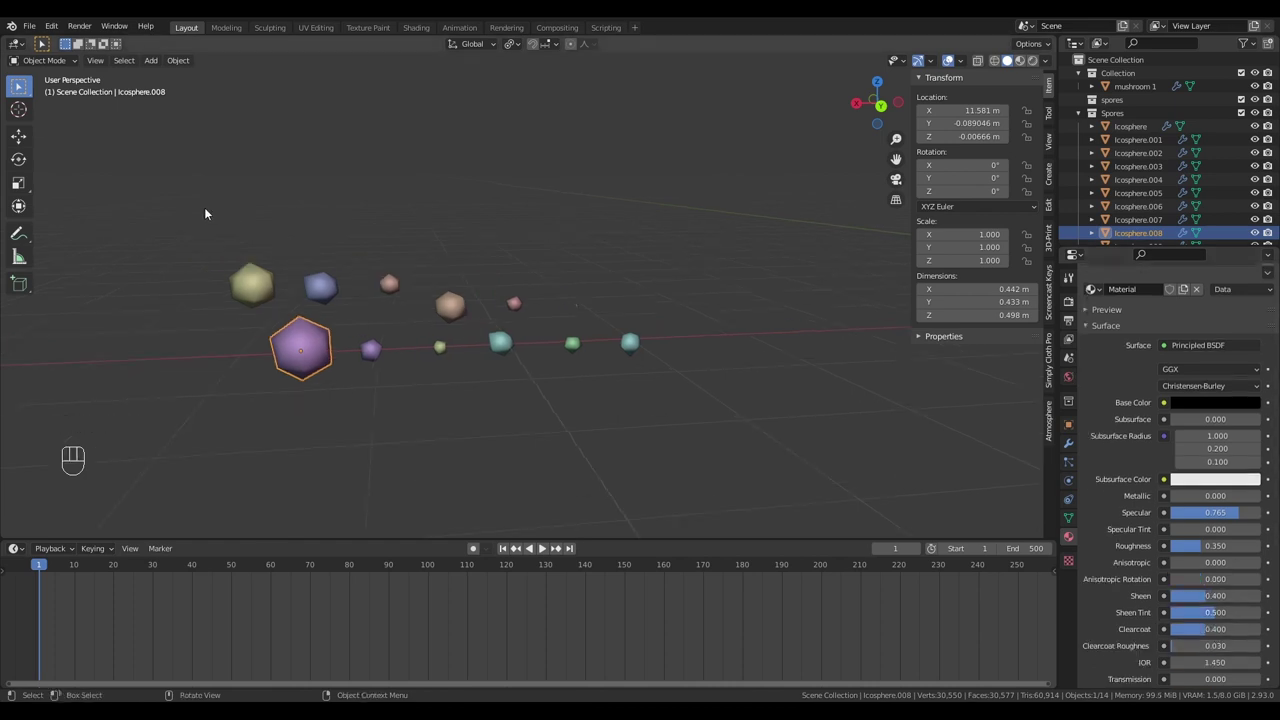
Select all spores with the largest purple one active and link its material to the others.
drag(205, 213, 691, 390)
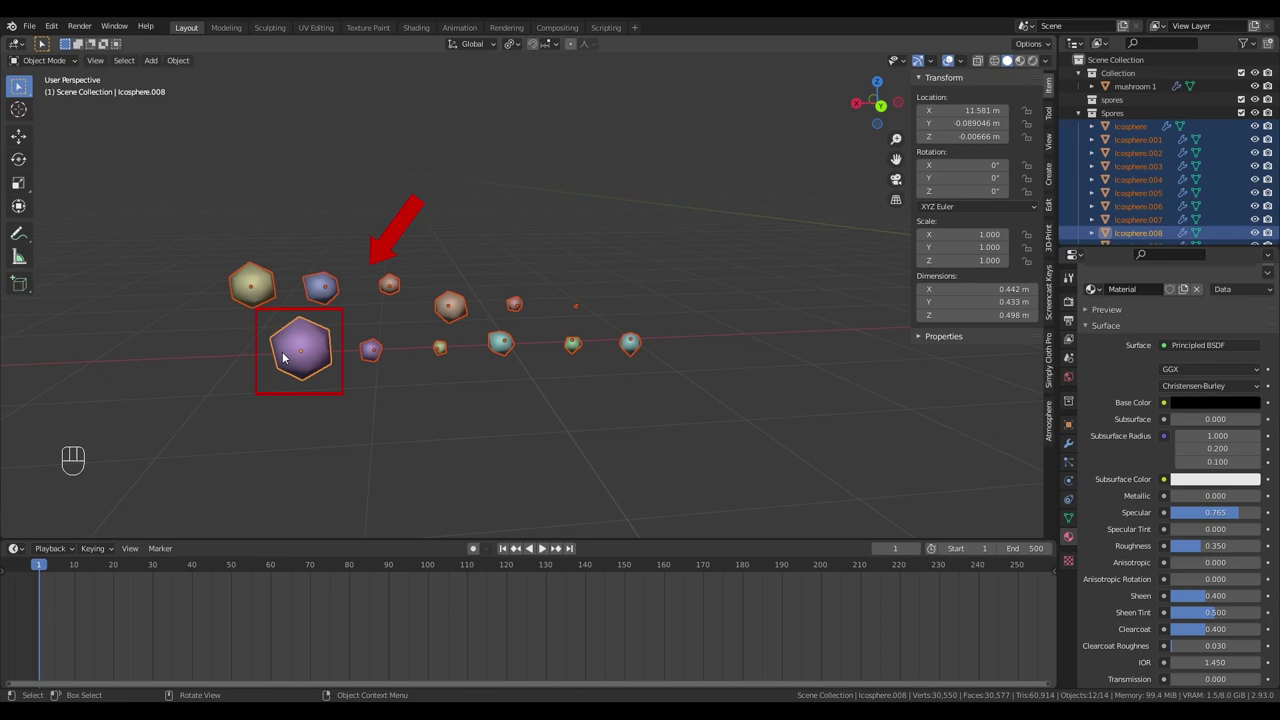
key(ctrl+l)
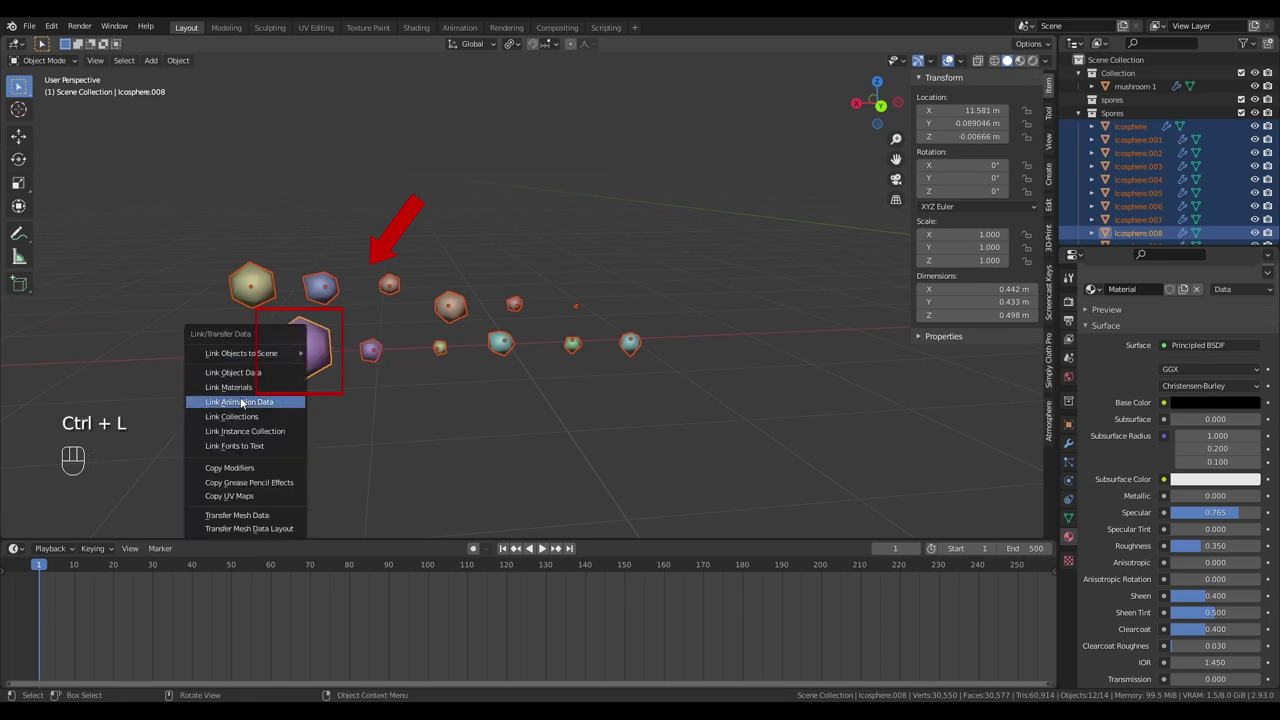
click(243, 388)
Add a Subdivision Surface modifier to the plane beneath the mushroom.
scroll(634, 417, down, 3)
shift+middle_drag(677, 400, 326, 394)
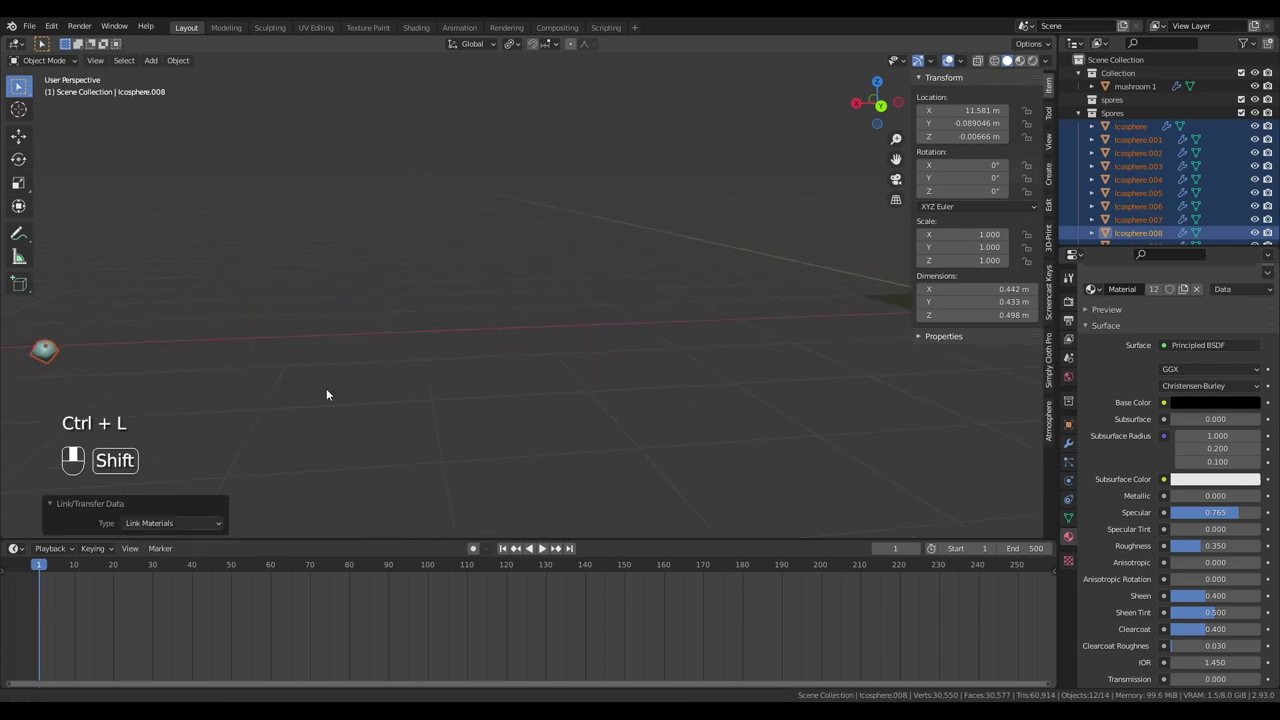
scroll(570, 399, up, 10)
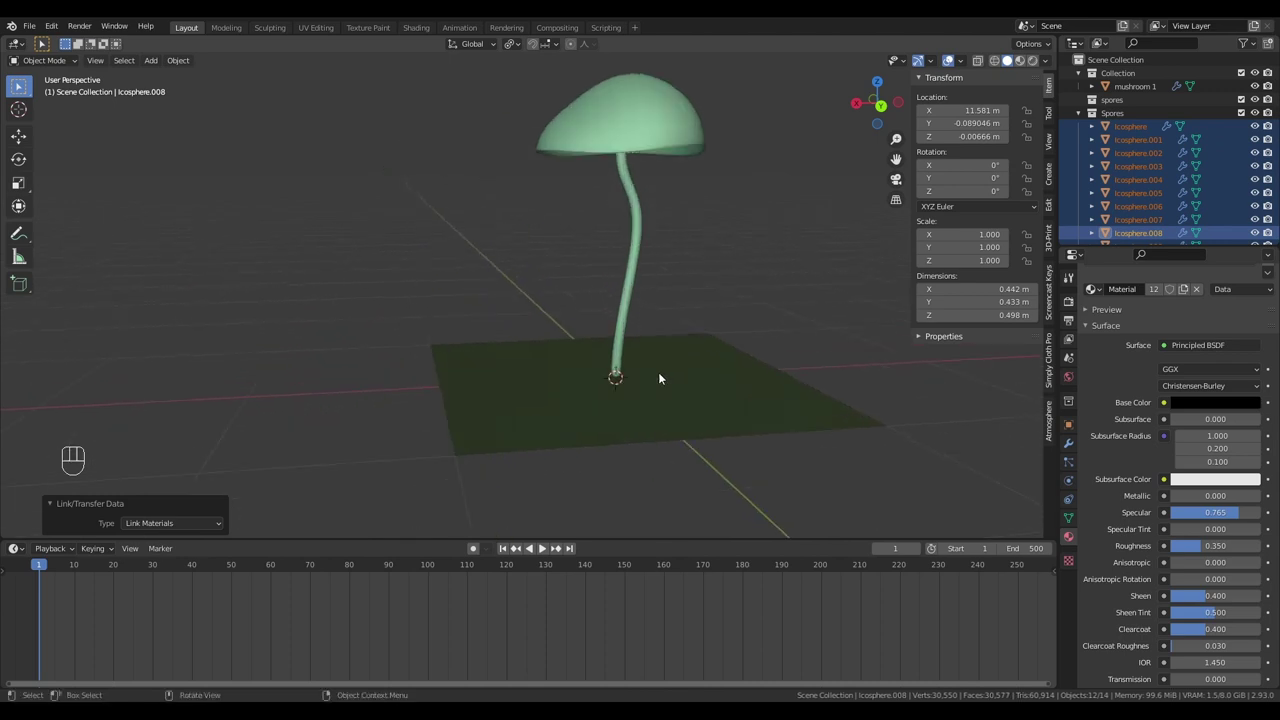
scroll(640, 345, down, 4)
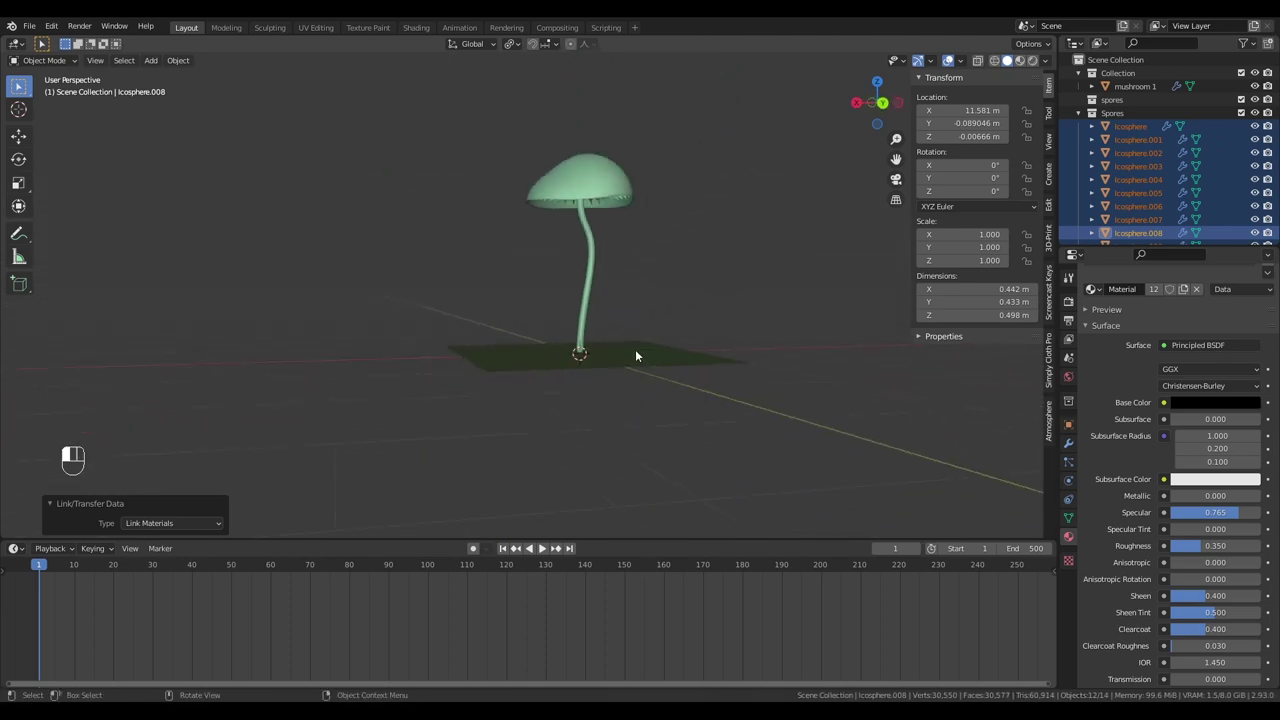
click(635, 350)
click(1068, 442)
click(1180, 299)
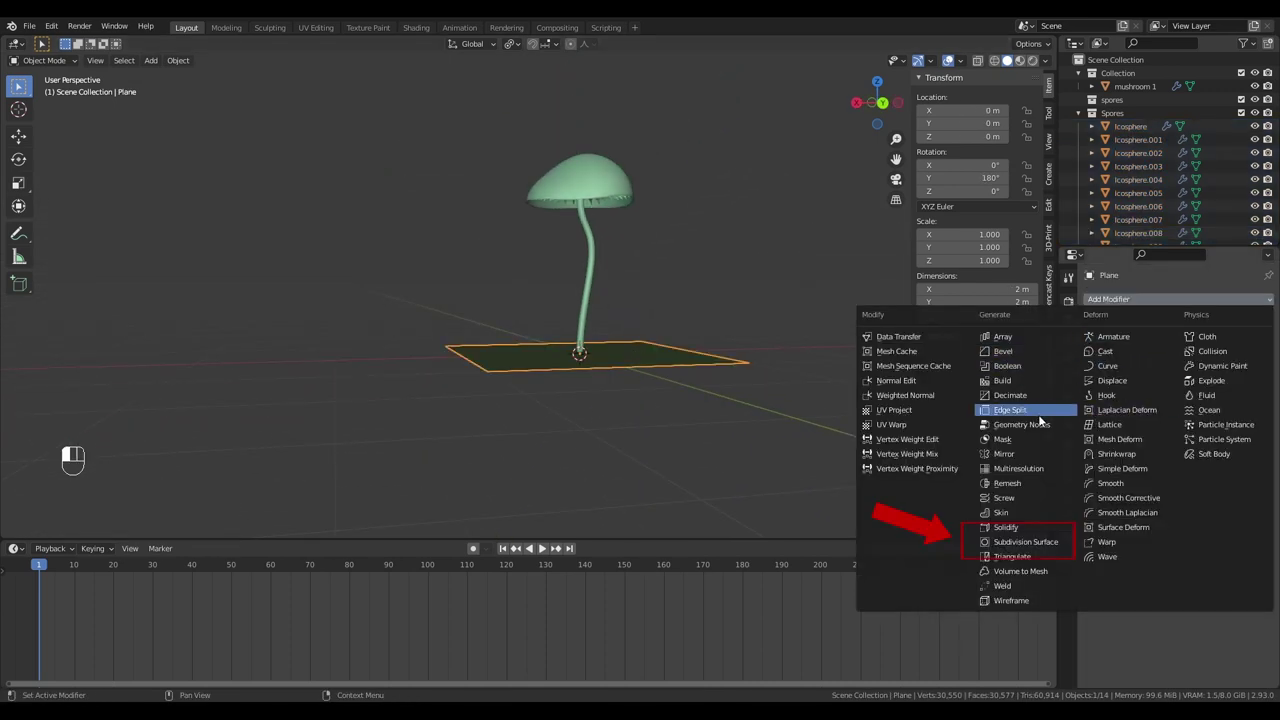
click(1030, 543)
scroll(745, 441, up, 3)
middle_drag(745, 442, 722, 468)
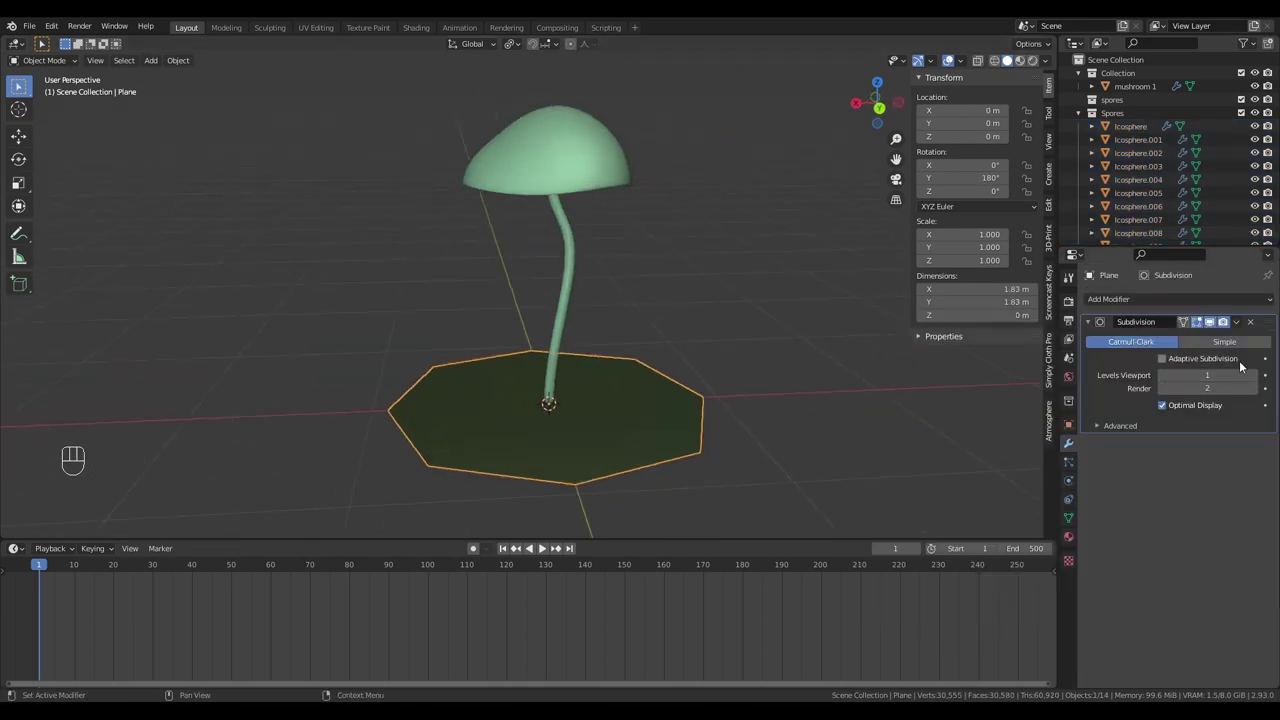
Raise the plane's Subdivision viewport level to 2 and apply the modifier.
click(1253, 375)
scroll(759, 392, up, 1)
click(1236, 323)
click(1220, 338)
Scale down all of the plane's geometry in Edit Mode to about 0.71 m across.
key(Tab)
key(a)
key(s)
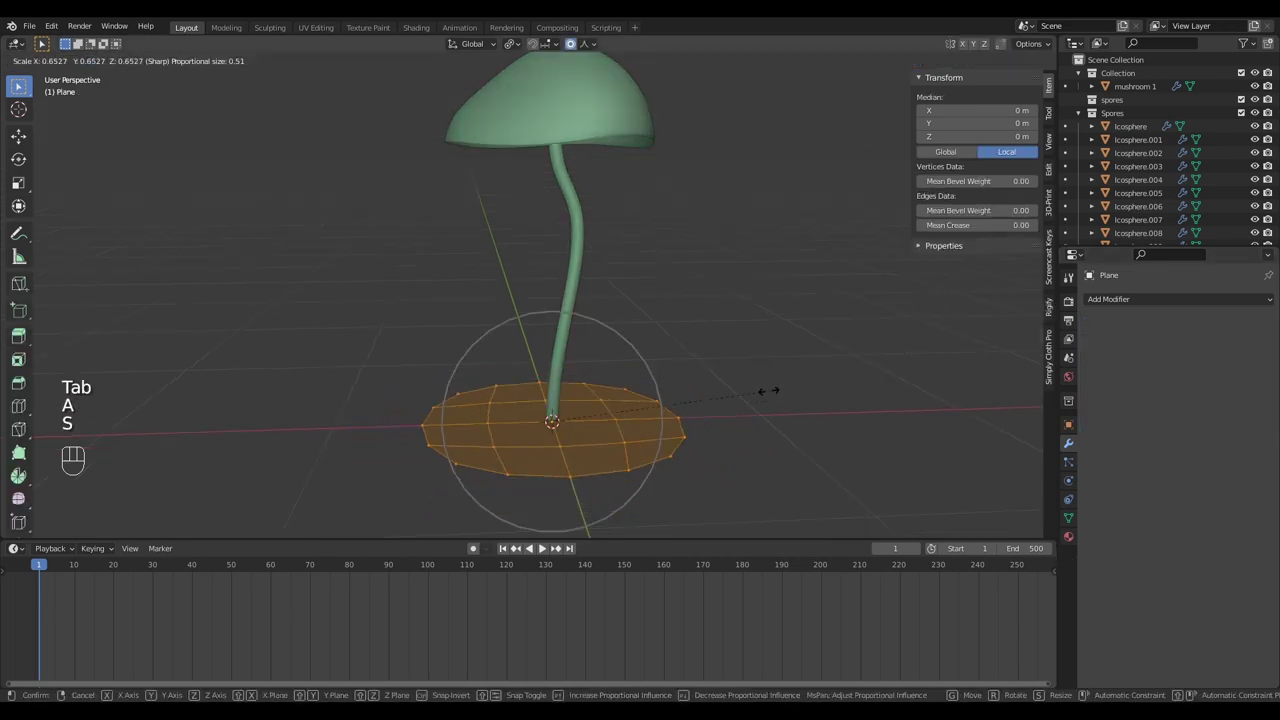
right_click(768, 391)
key(KP_7)
shift+middle_drag(757, 311, 747, 365)
key(s)
click(653, 296)
middle_drag(654, 320, 744, 226)
Return to Object Mode and raise the plane to about Z 1.3 m, just inside the underside of the mushroom cap.
key(Tab)
key(g)
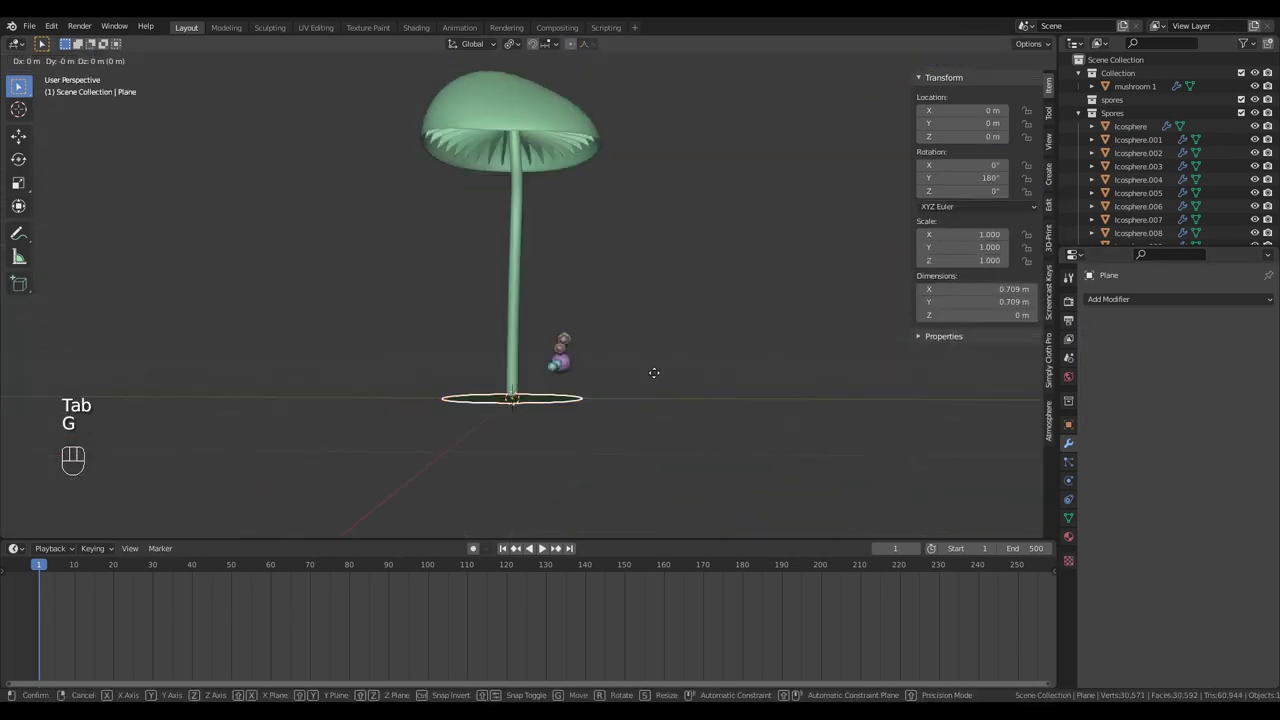
click(640, 112)
Measure the mushroom's height from the cap top to the ground in the front view.
middle_drag(638, 110, 597, 258)
drag(428, 171, 428, 238)
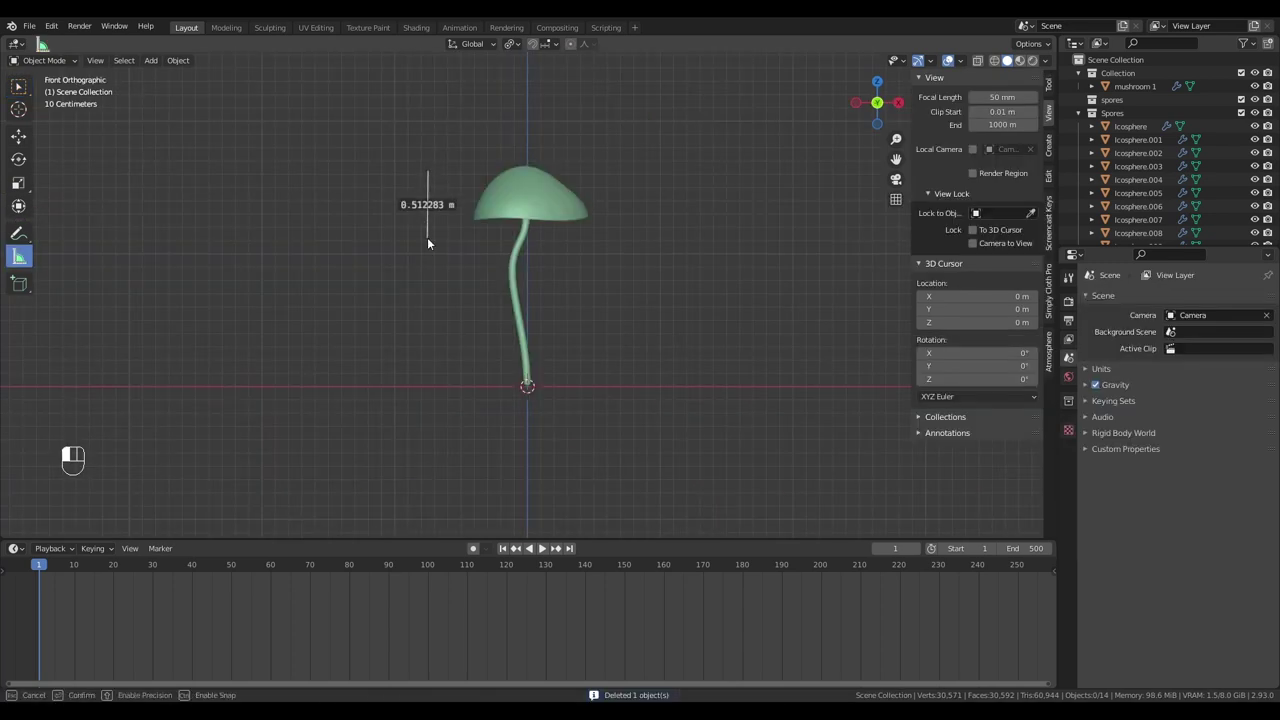
drag(431, 383, 430, 384)
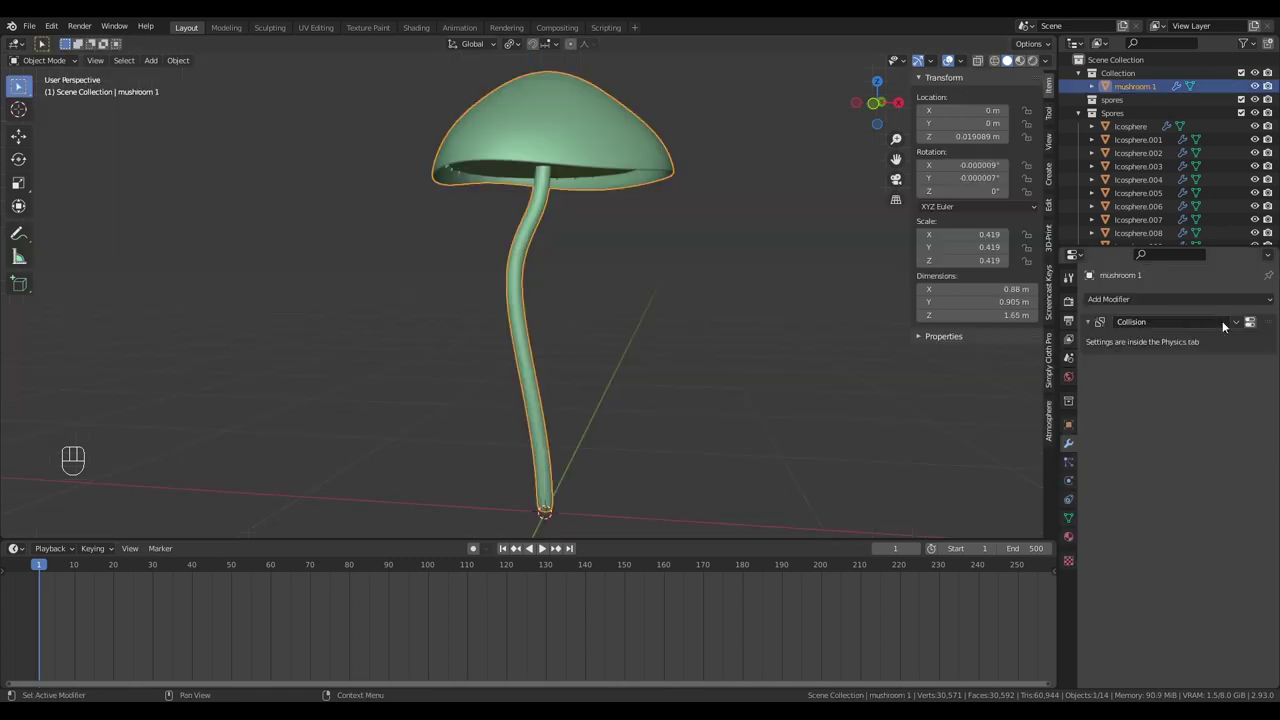
Open the mushroom's collision physics settings, and set the lifetime of the plane's particles to 500 frames.
click(1068, 480)
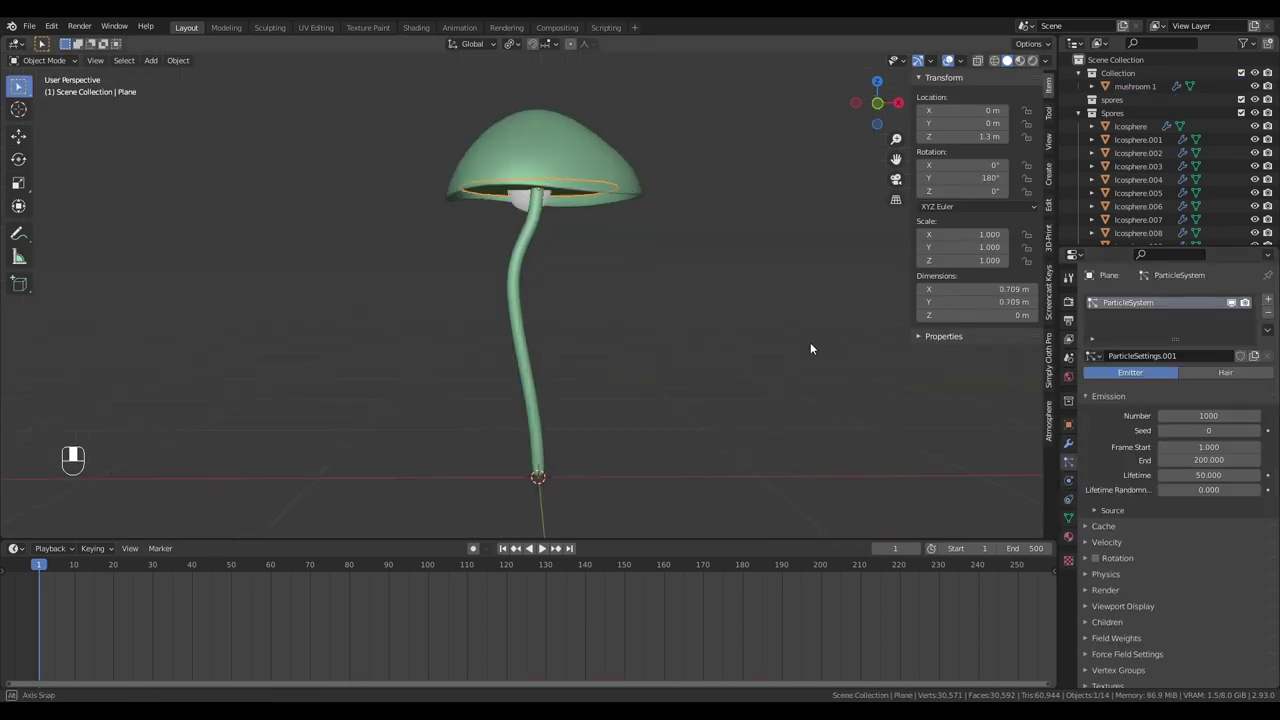
key(space)
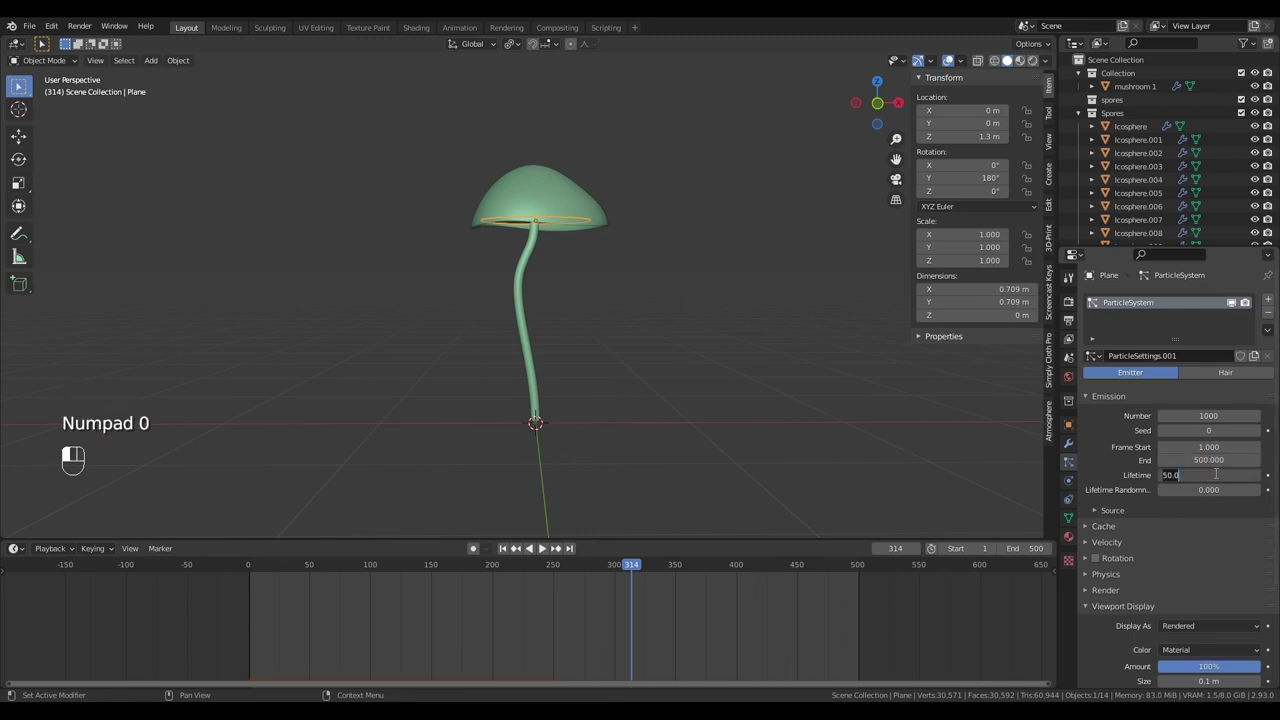
text(0)
Play the simulation and reduce the particles' viewport display size to 0.01 m.
key(space)
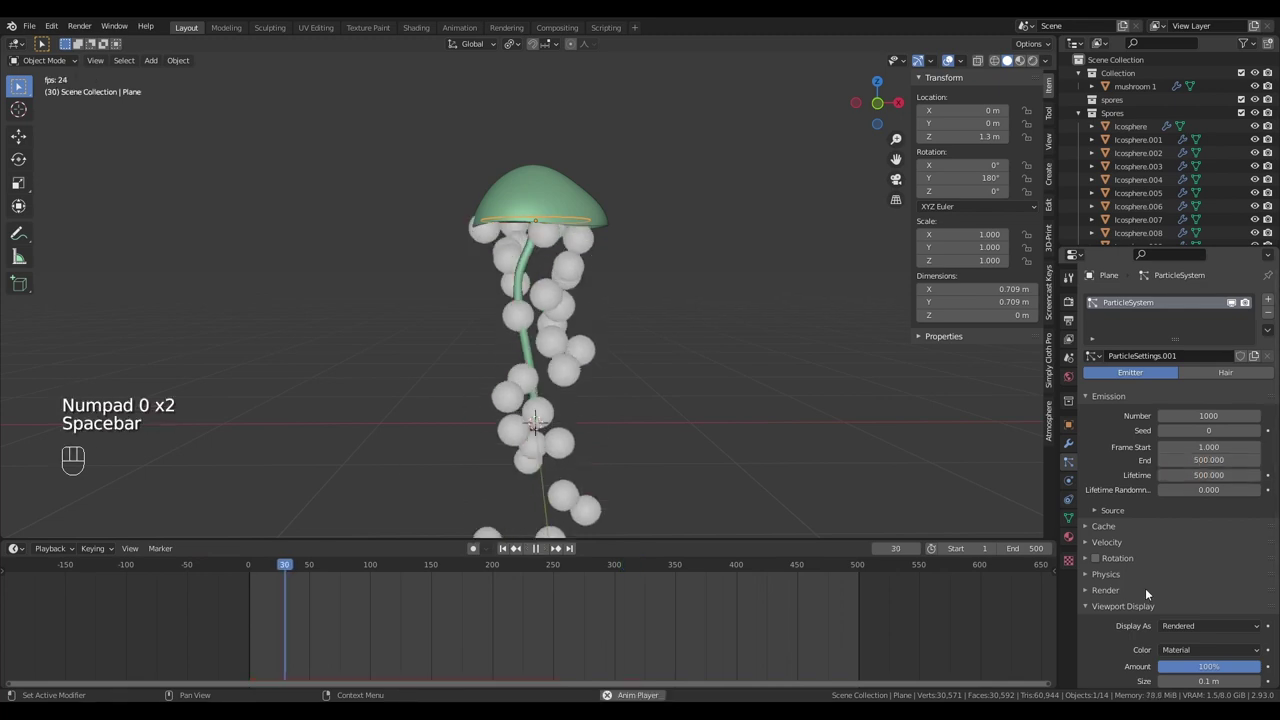
scroll(1146, 588, down, 4)
drag(1211, 574, 1185, 574)
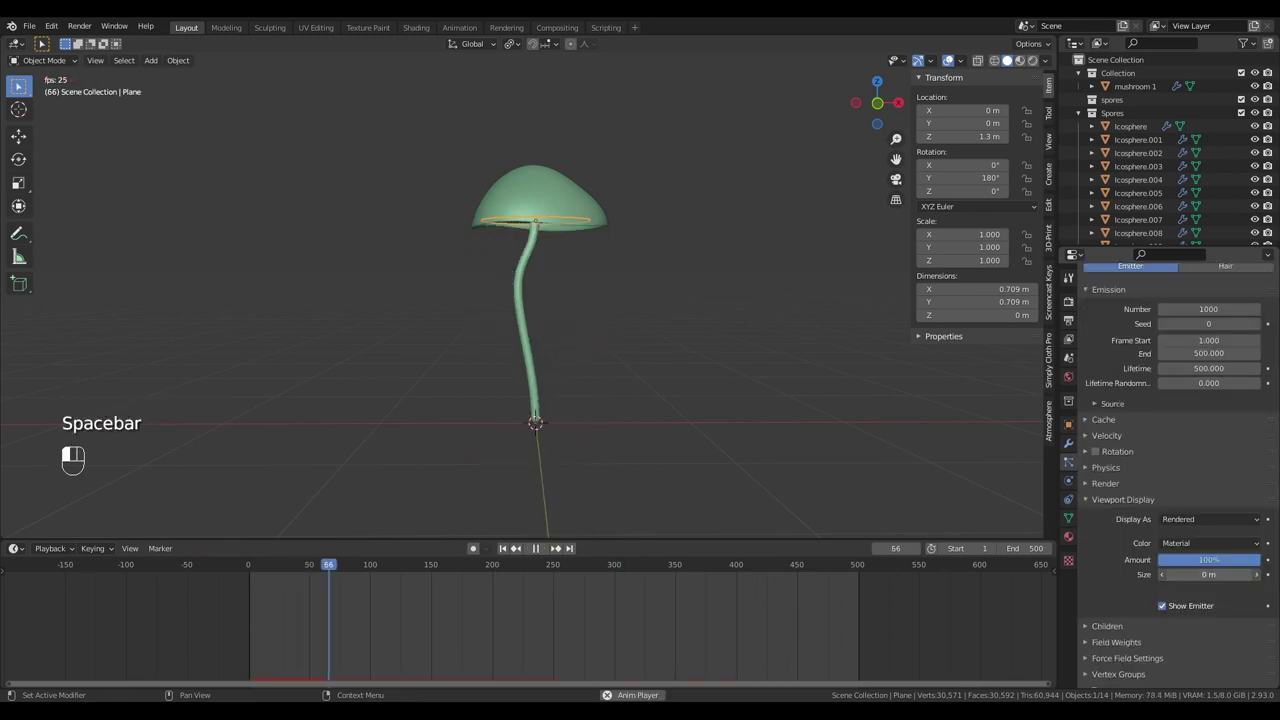
scroll(775, 510, up, 3)
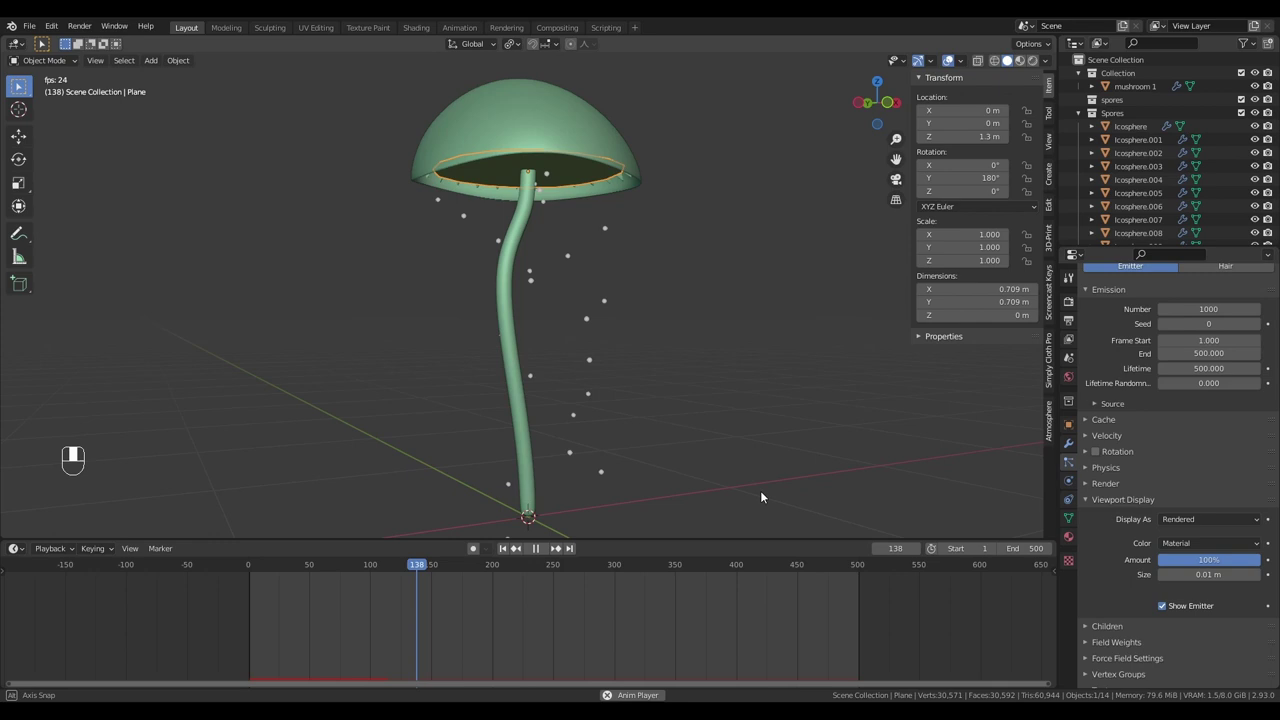
Set the particle emission number to 5000 and replay the animation from the first frame.
click(1218, 393)
text(5)
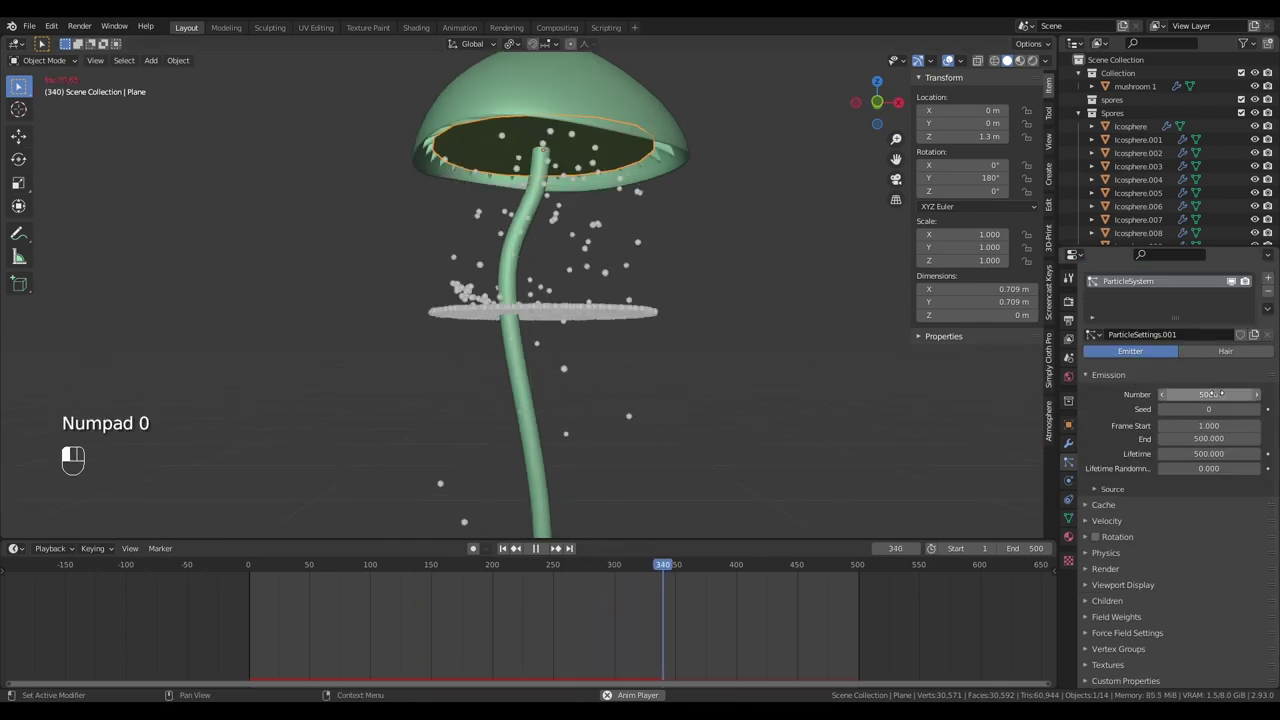
scroll(790, 492, down, 2)
key(space)
click(503, 548)
key(space)
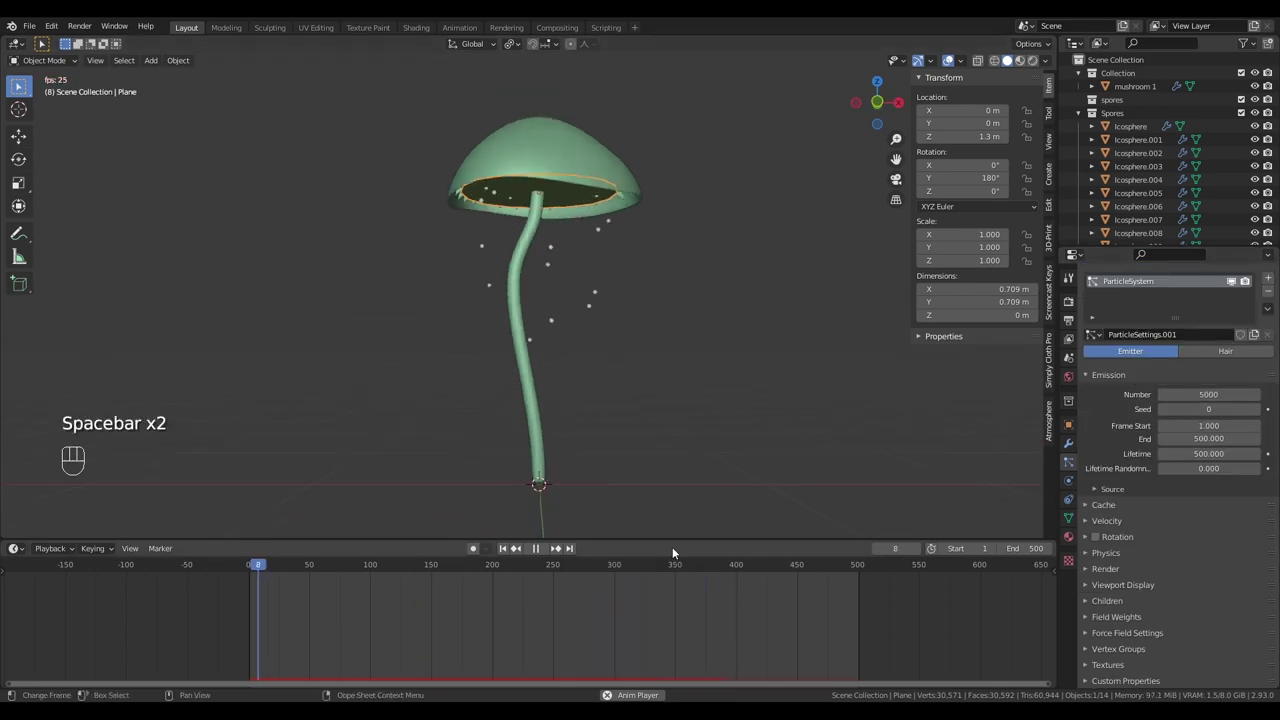
Reduce the particle system's gravity field weight to 0.
scroll(866, 488, down, 1)
click(1106, 489)
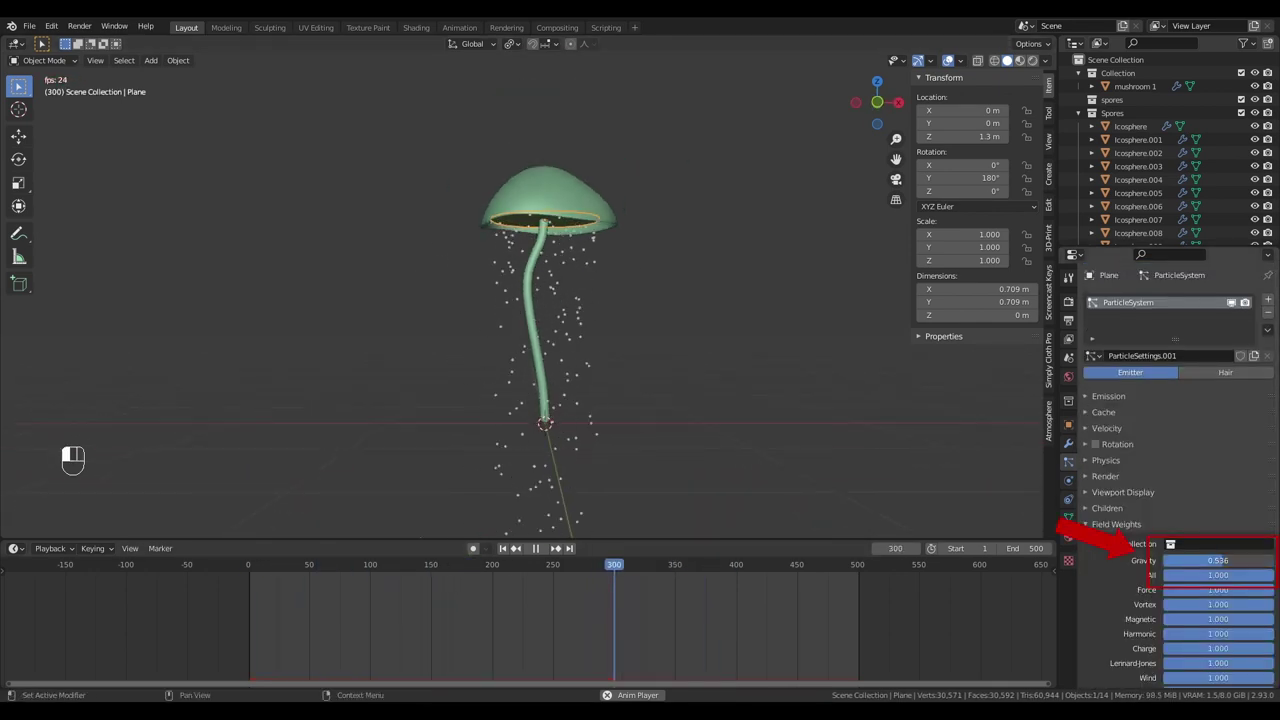
drag(1218, 560, 1165, 560)
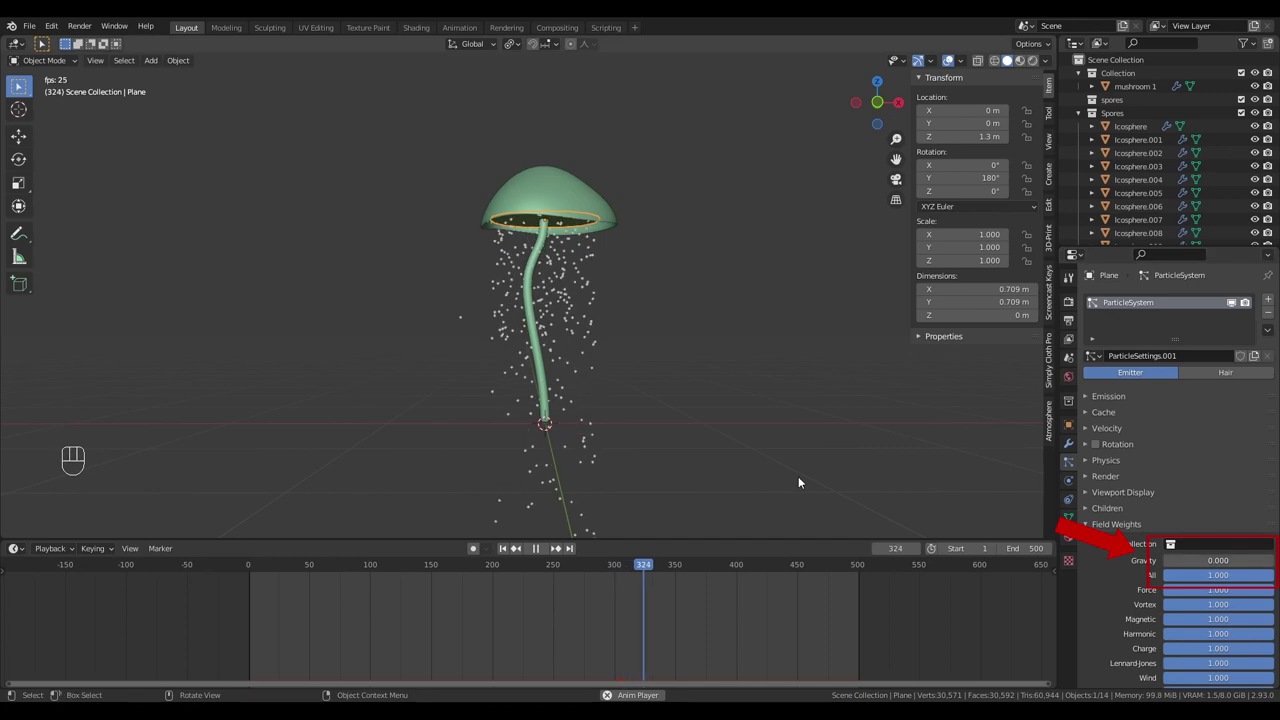
Add a Turbulence force field and move it beside the mushroom at about X -1.27 m, Z 0.96 m.
key(shift+a)
mouse_move(690, 660)
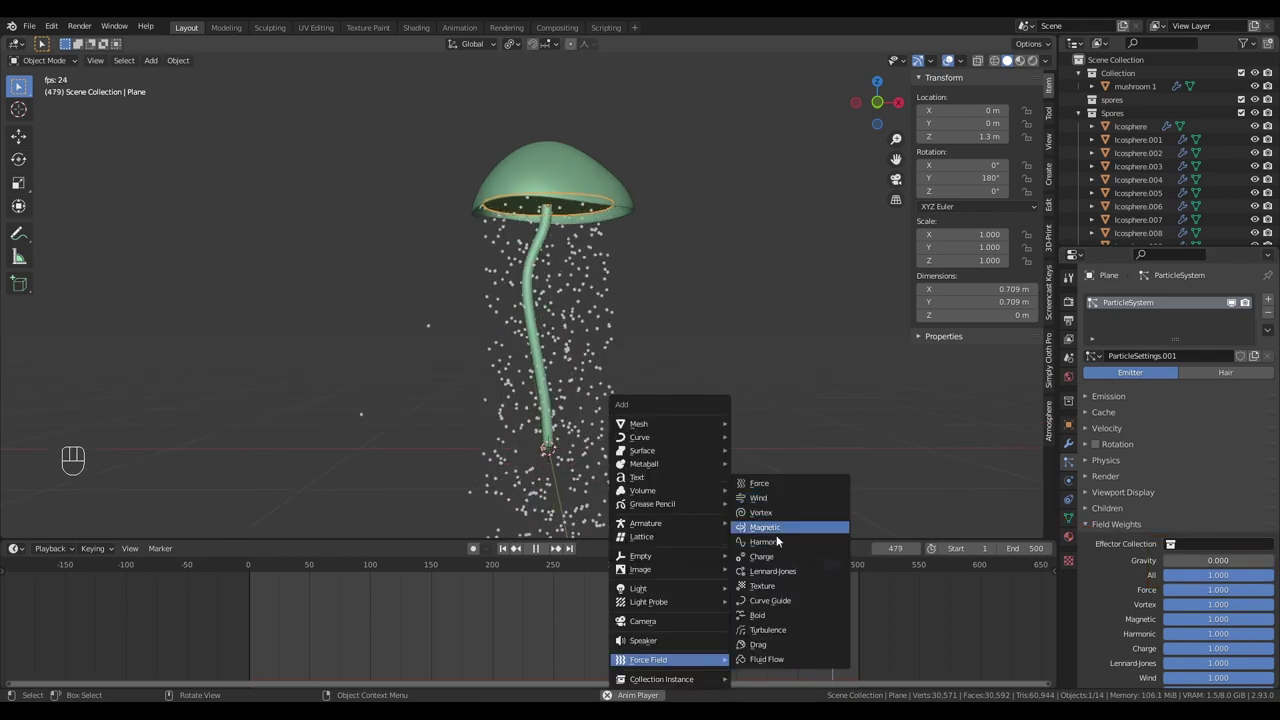
click(770, 629)
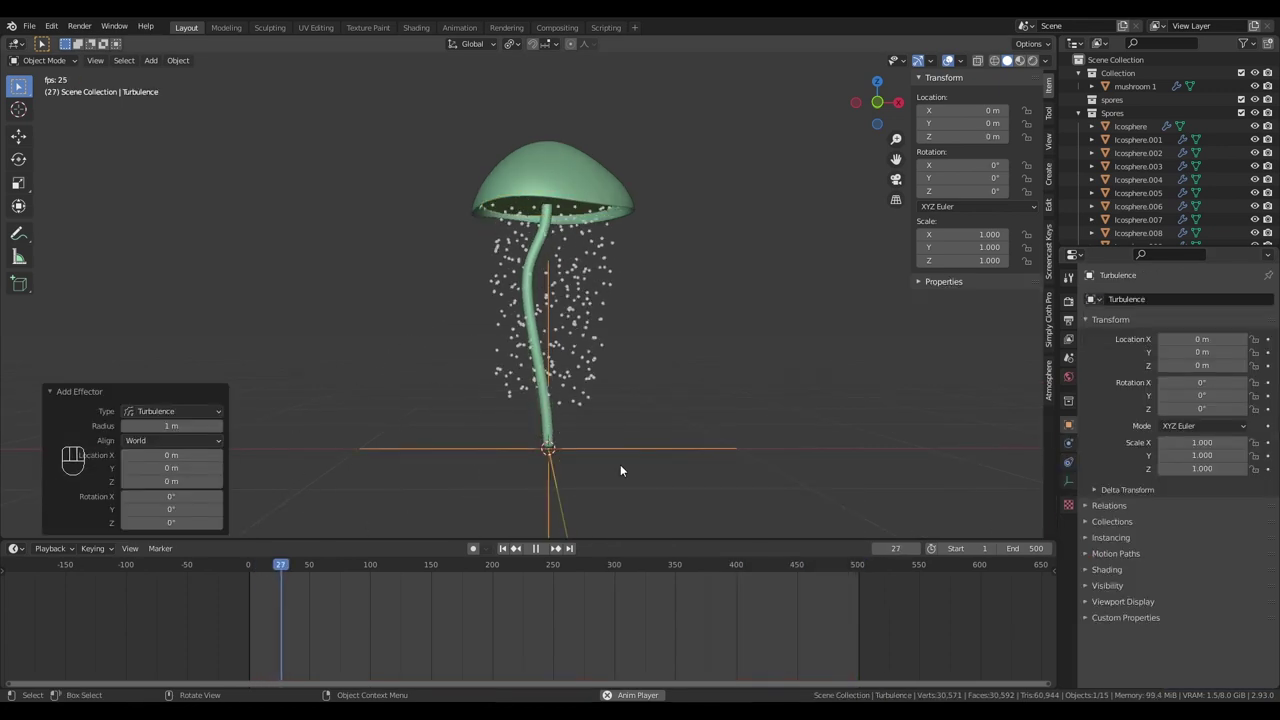
middle_drag(634, 463, 600, 150)
key(g)
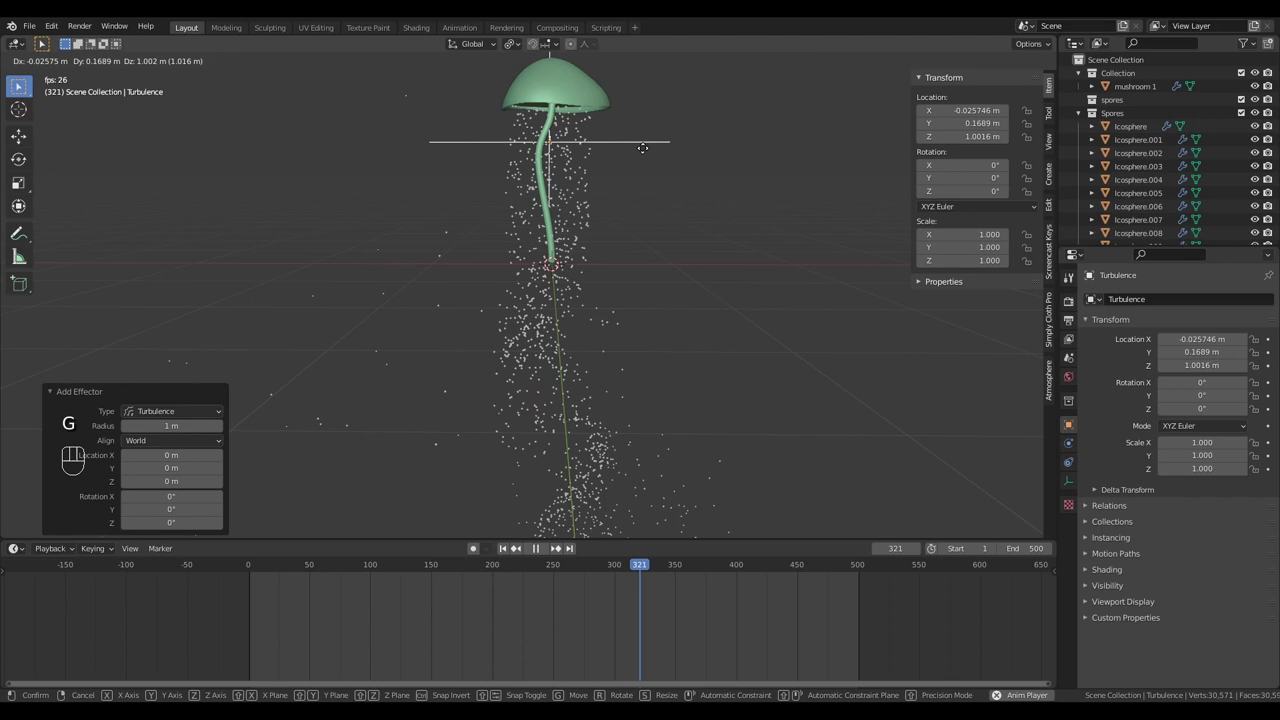
click(519, 140)
Place a Wind force field at about X 2.61 m, Z 1.45 m, rotated to blow toward the mushroom.
scroll(632, 341, down, 5)
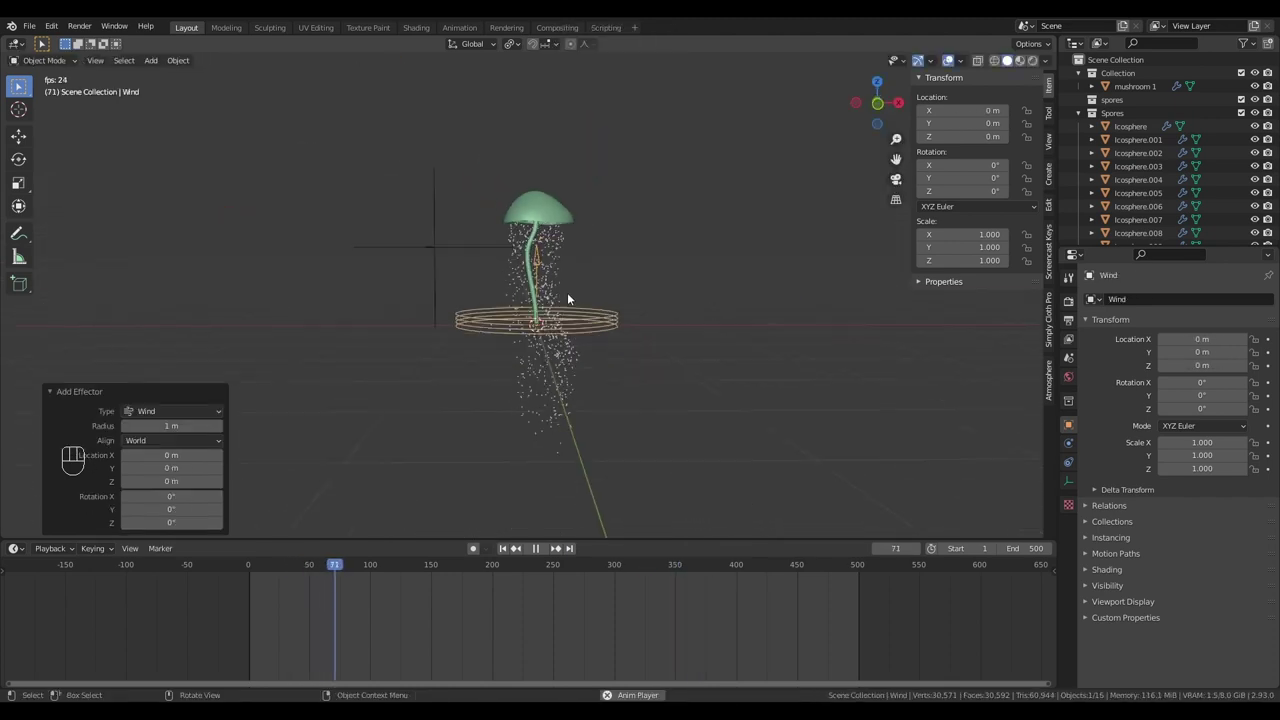
key(g)
click(731, 314)
key(r)
click(766, 331)
key(g)
key(g)
click(749, 271)
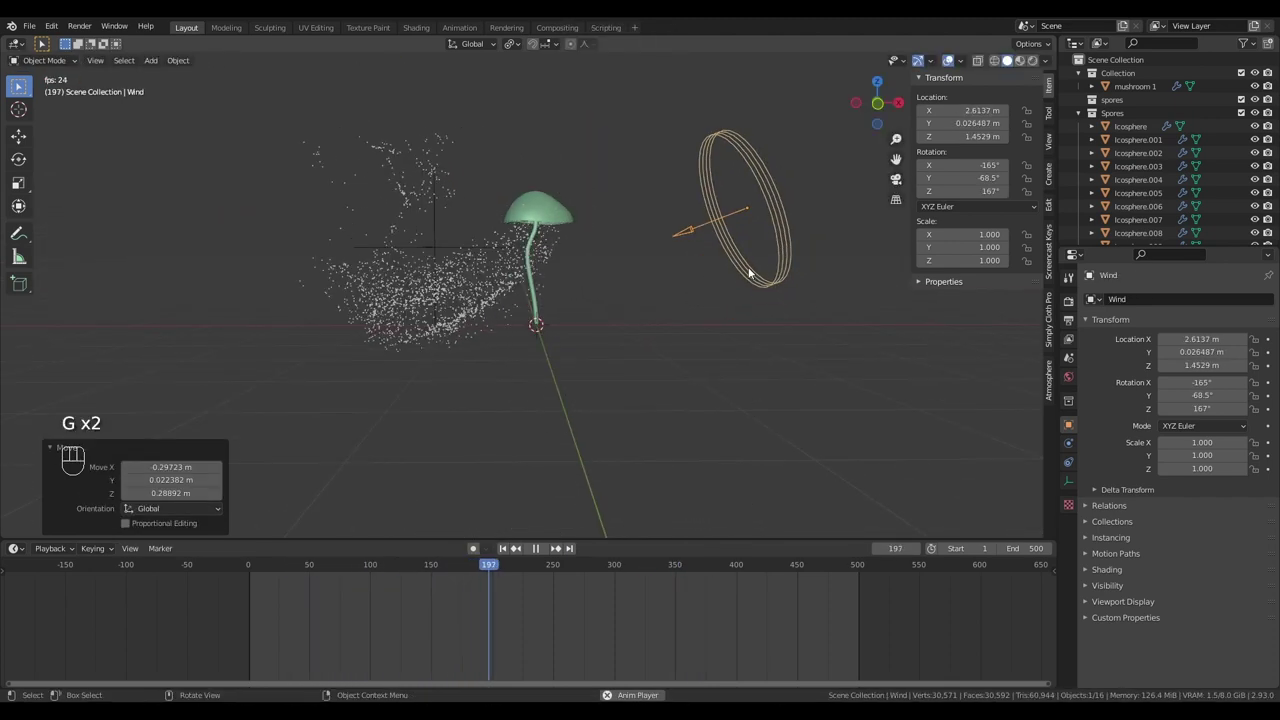
Set the Turbulence field's strength to 12 and its flow to 6.
scroll(463, 251, up, 1)
click(464, 248)
click(1068, 443)
click(1210, 399)
text(12)
key(Return)
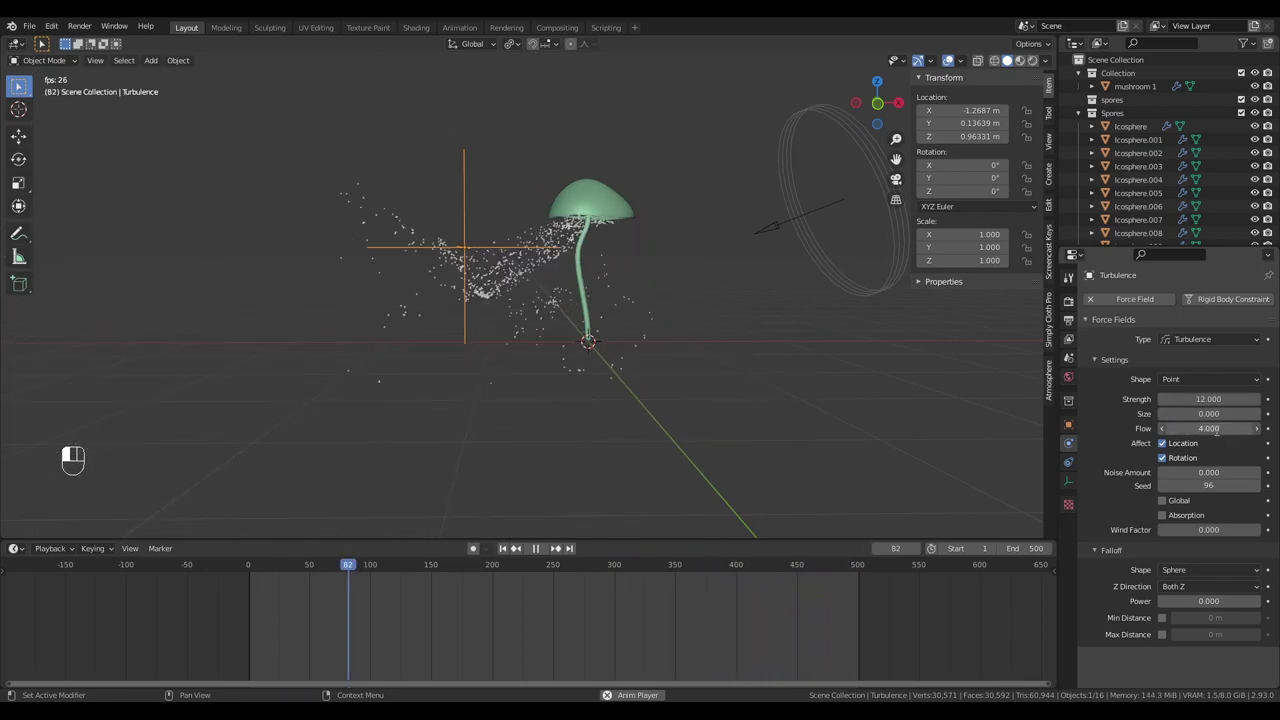
drag(1210, 428, 1228, 428)
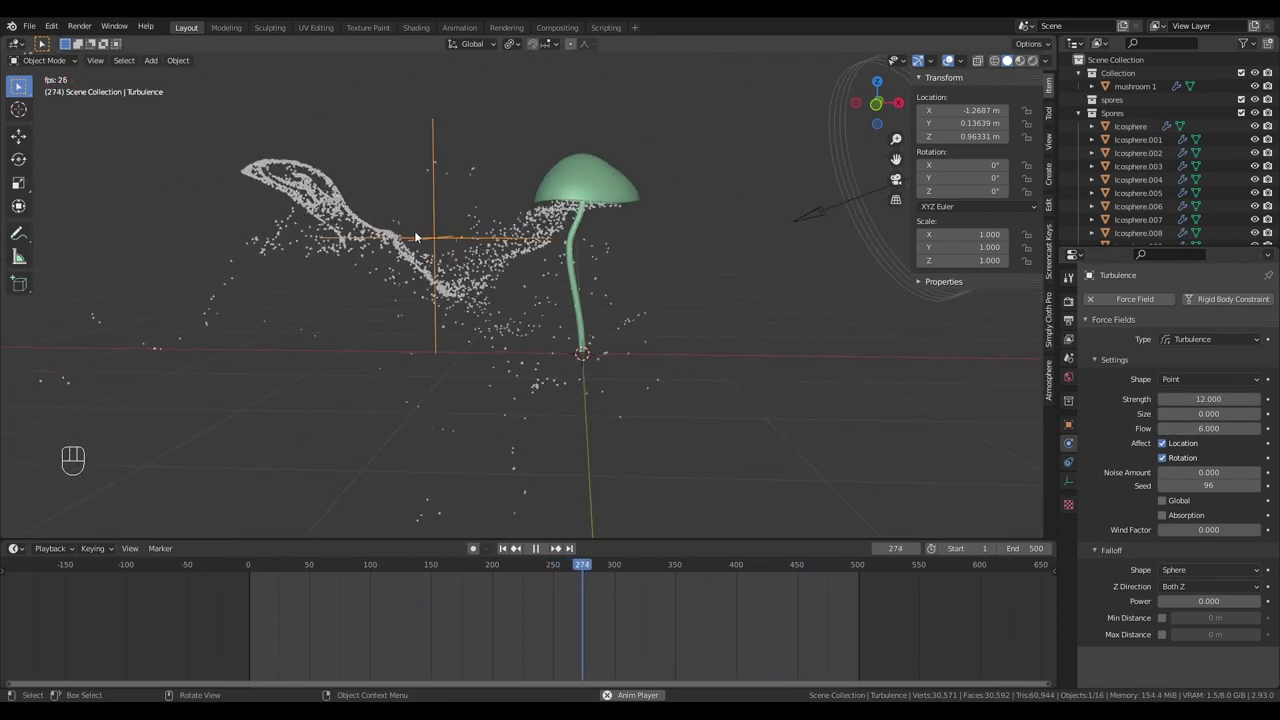
Duplicate the Turbulence field and place the copy on the mushroom's other side at about X 1.24 m, Z 0.18 m.
key(shift+d)
click(640, 344)
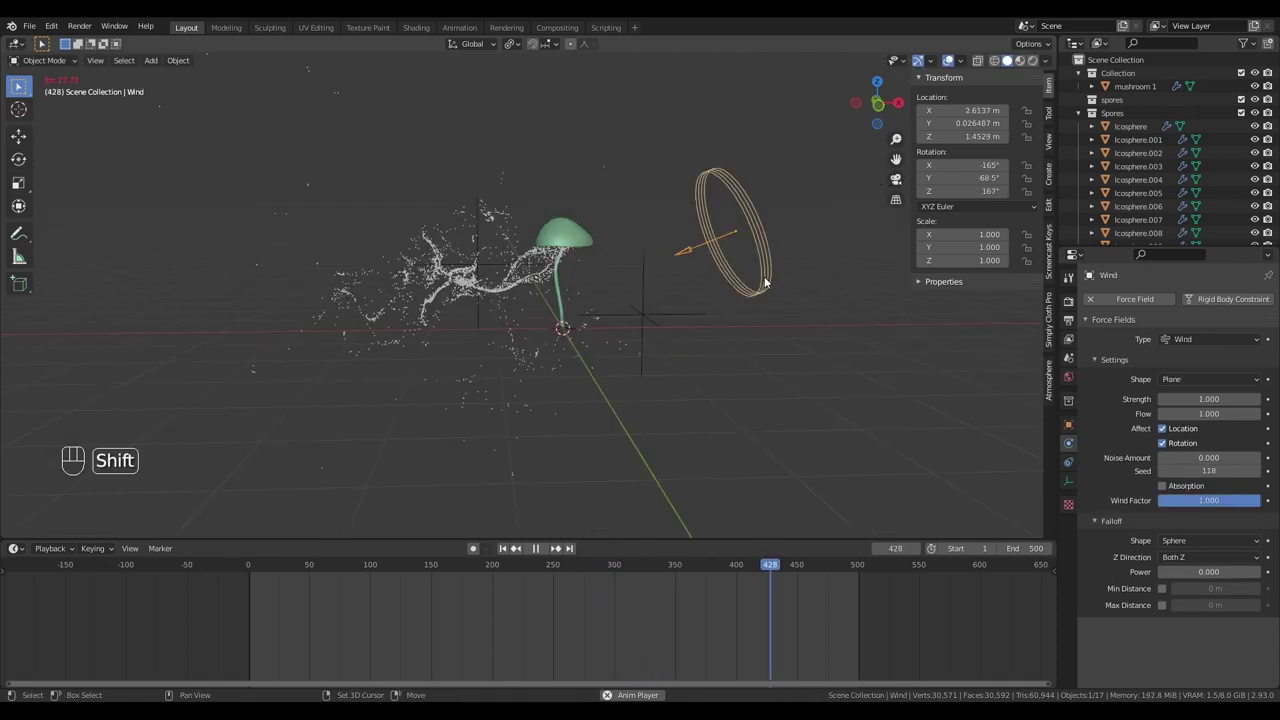
Duplicate the Wind field, move the copy above the mushroom cap and rotate it to blow downward.
key(shift+d)
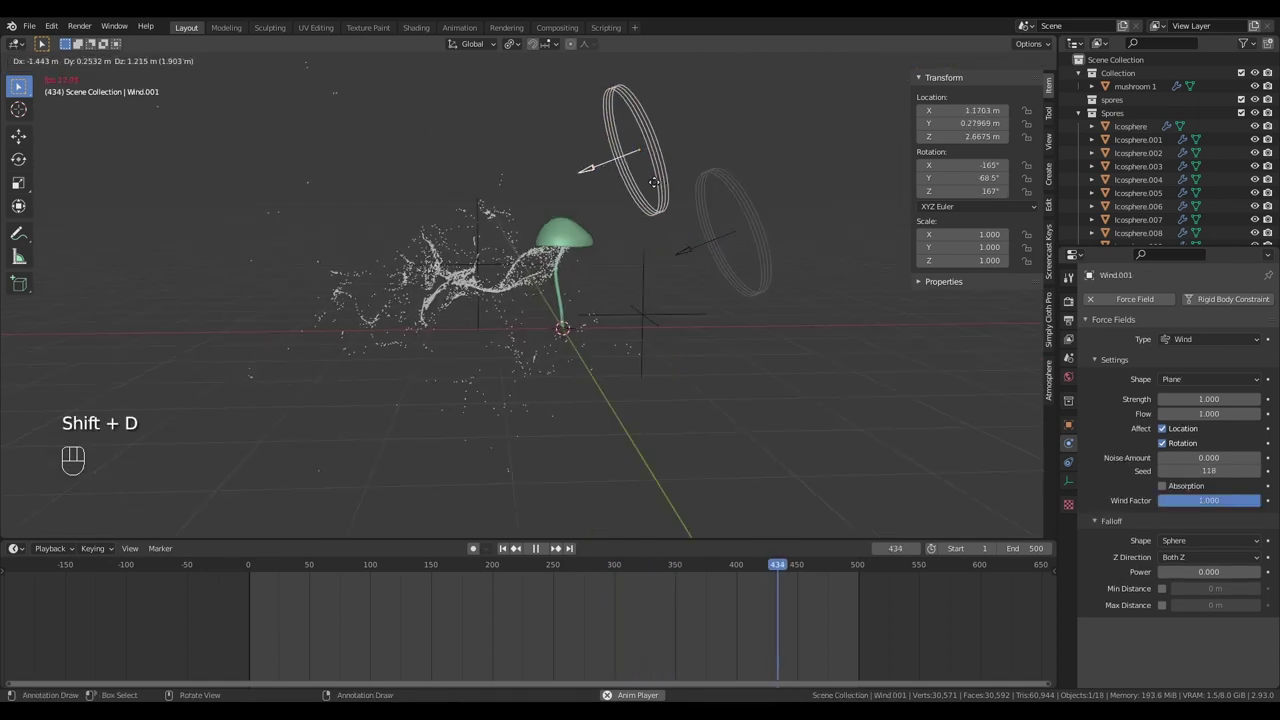
click(641, 170)
key(r)
key(y)
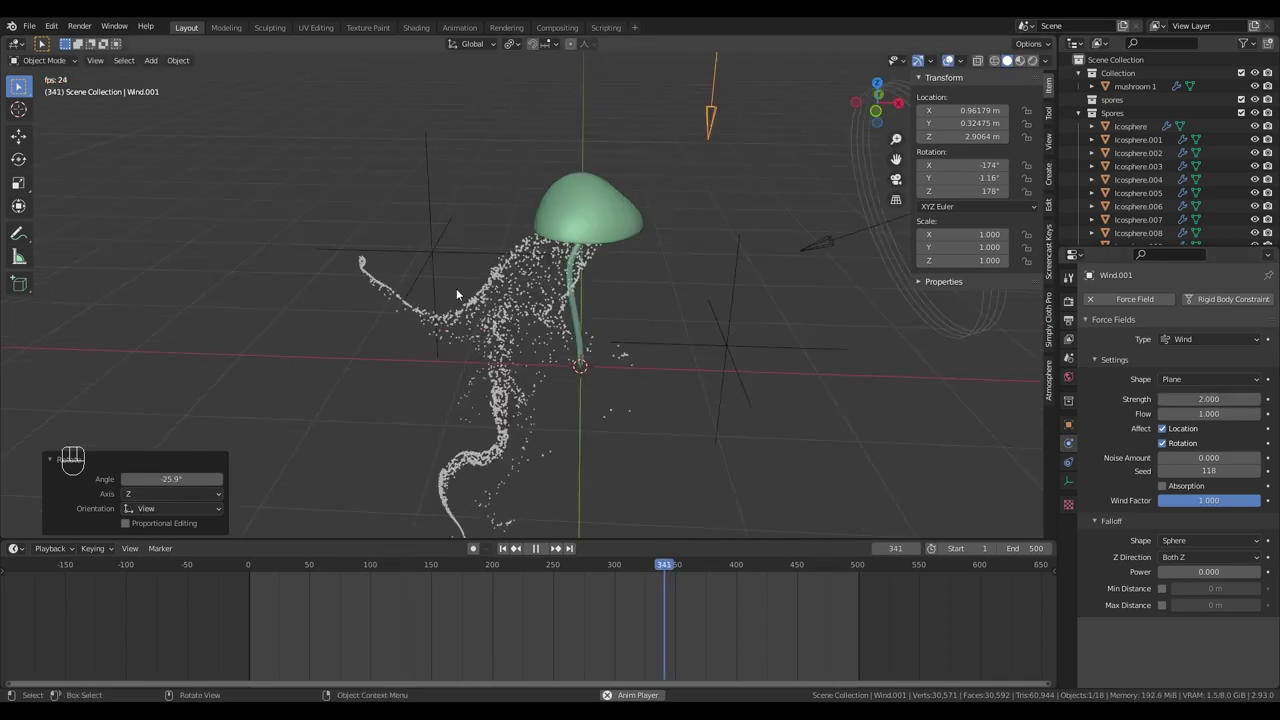
Stop playback and insert location and rotation keyframes for the original Turbulence field at frame 1.
click(440, 262)
key(space)
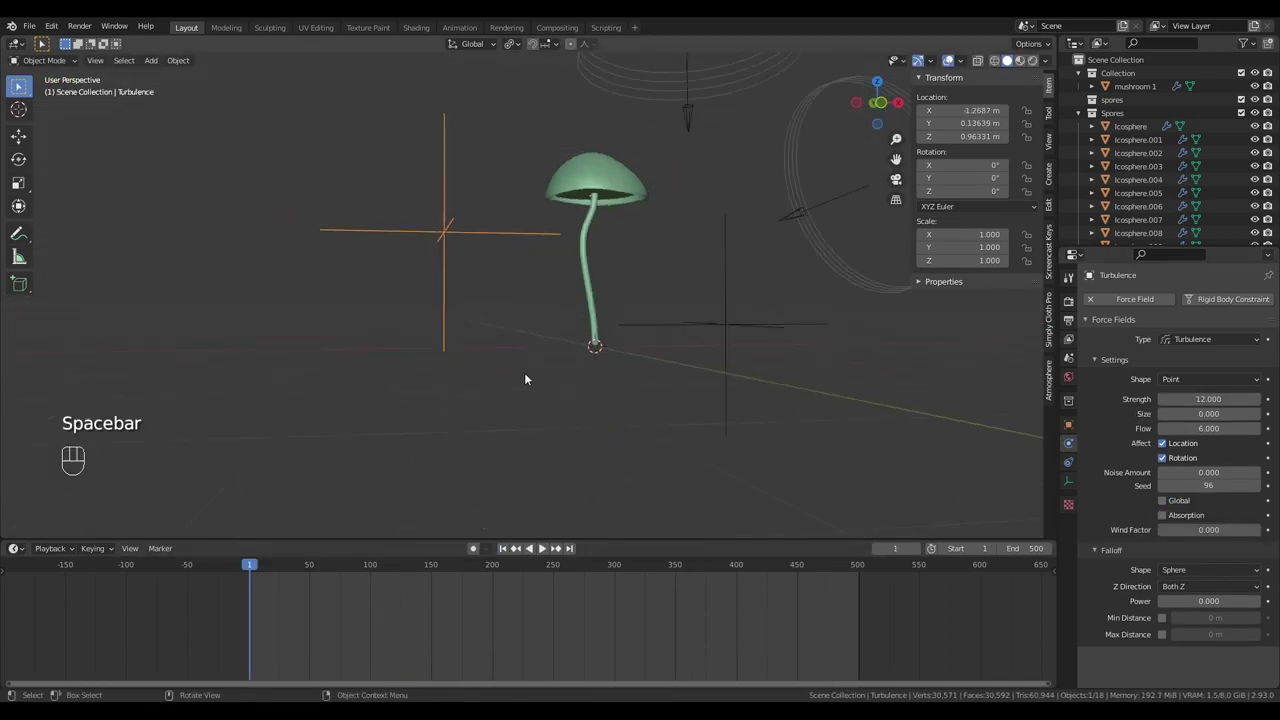
key(i)
click(470, 391)
key(i)
click(455, 372)
Insert location and rotation keyframes for the duplicated Turbulence field at frame 1.
click(712, 324)
key(i)
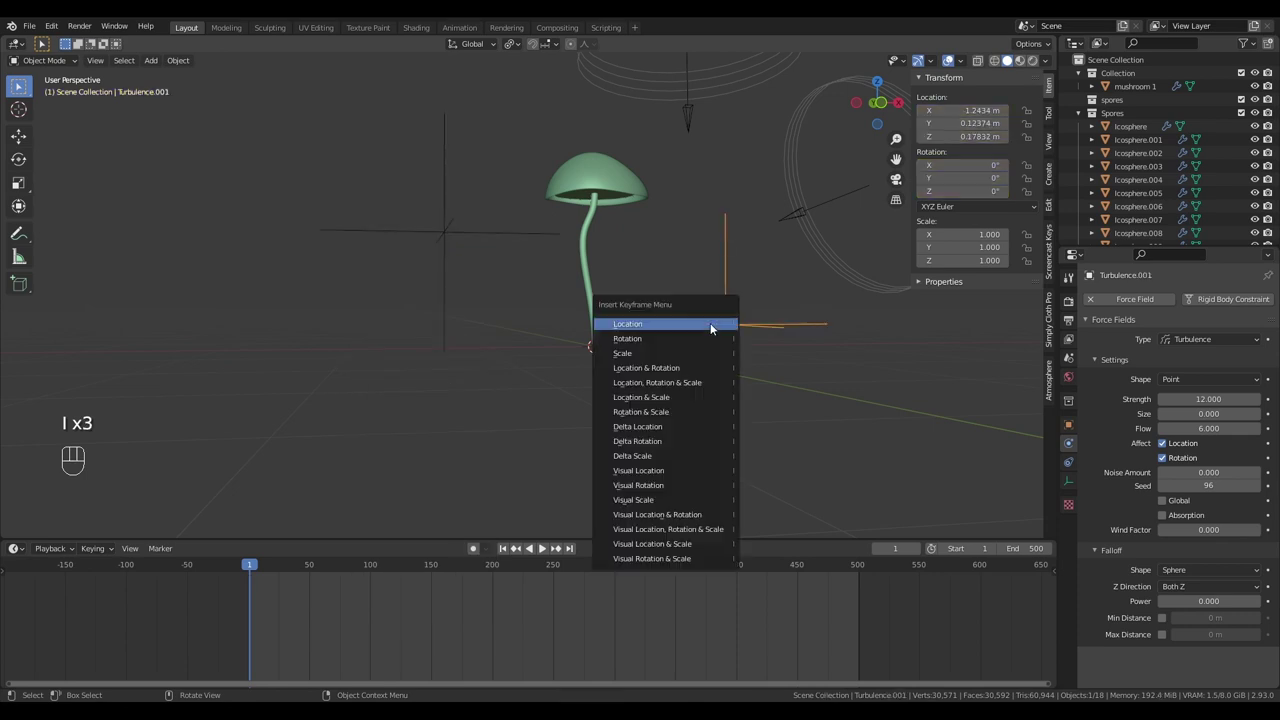
click(710, 324)
key(i)
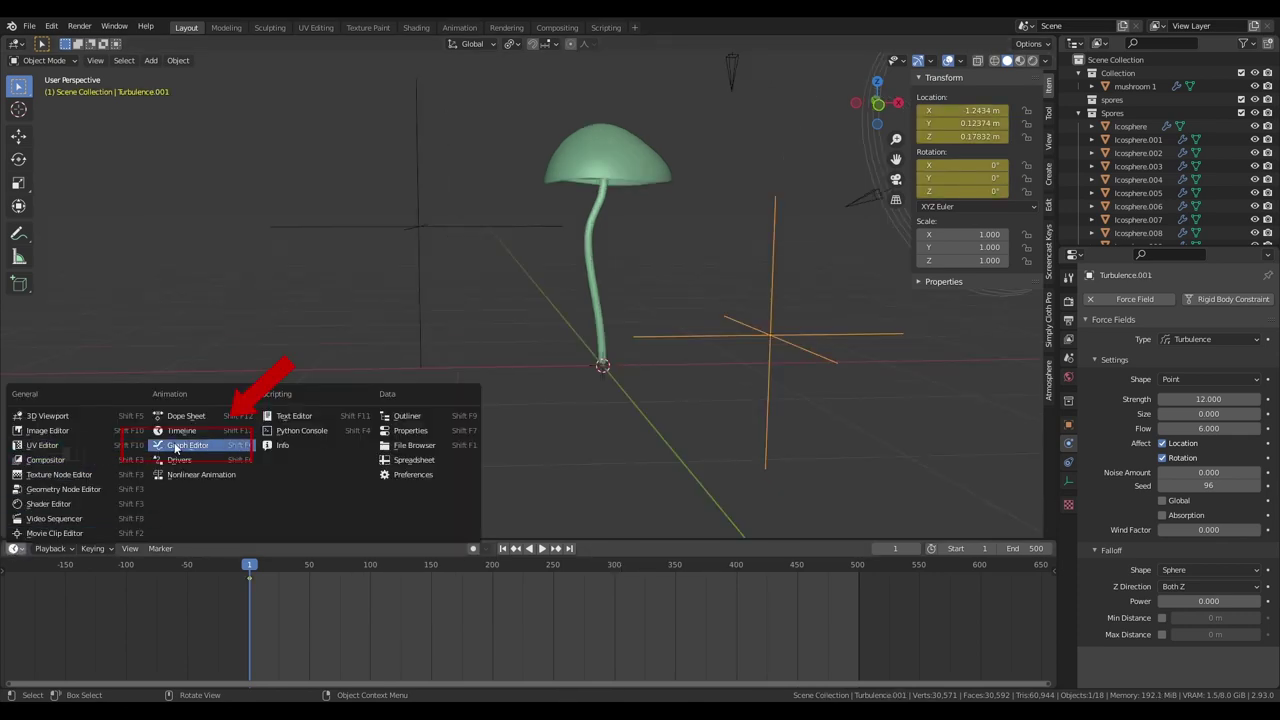
Change the timeline area to the Graph Editor, enlarge it and select all of the Turbulence field's curves.
click(178, 446)
drag(262, 538, 330, 430)
key(a)
scroll(349, 537, down, 8)
middle_drag(356, 486, 288, 496)
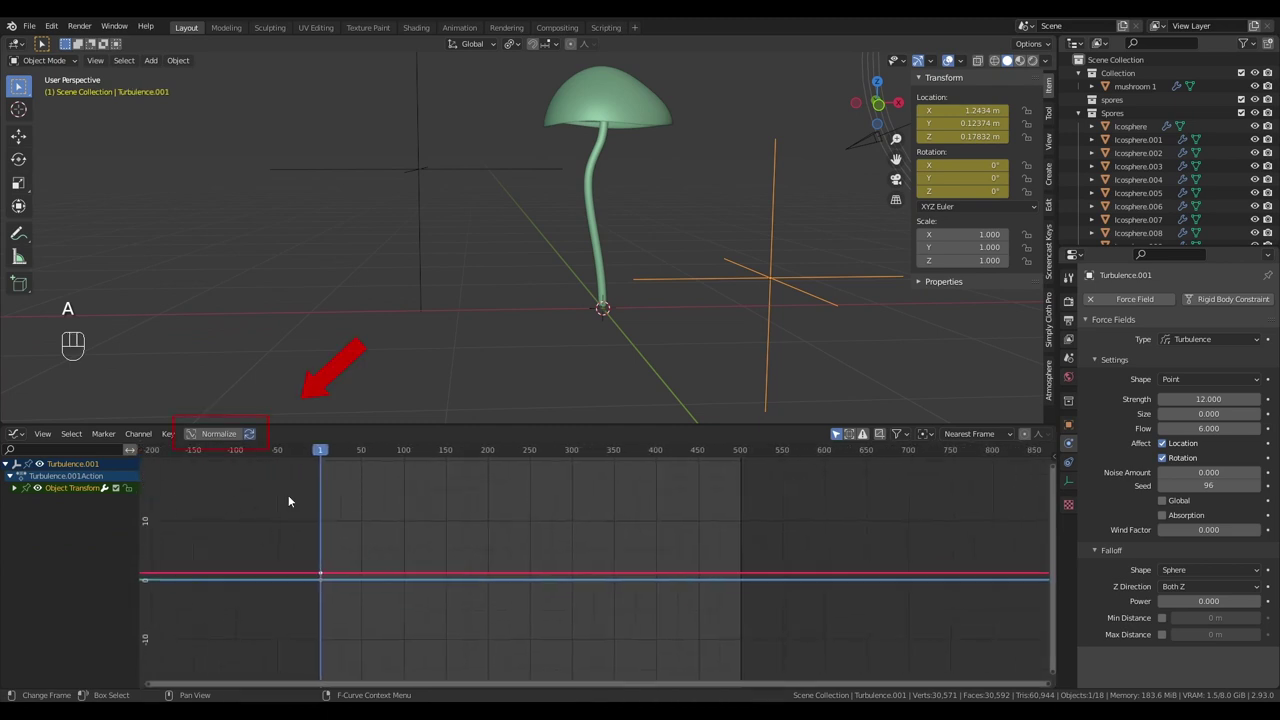
Show the F-curve modifiers and add a Noise modifier to the duplicated Turbulence field's active curve.
key(n)
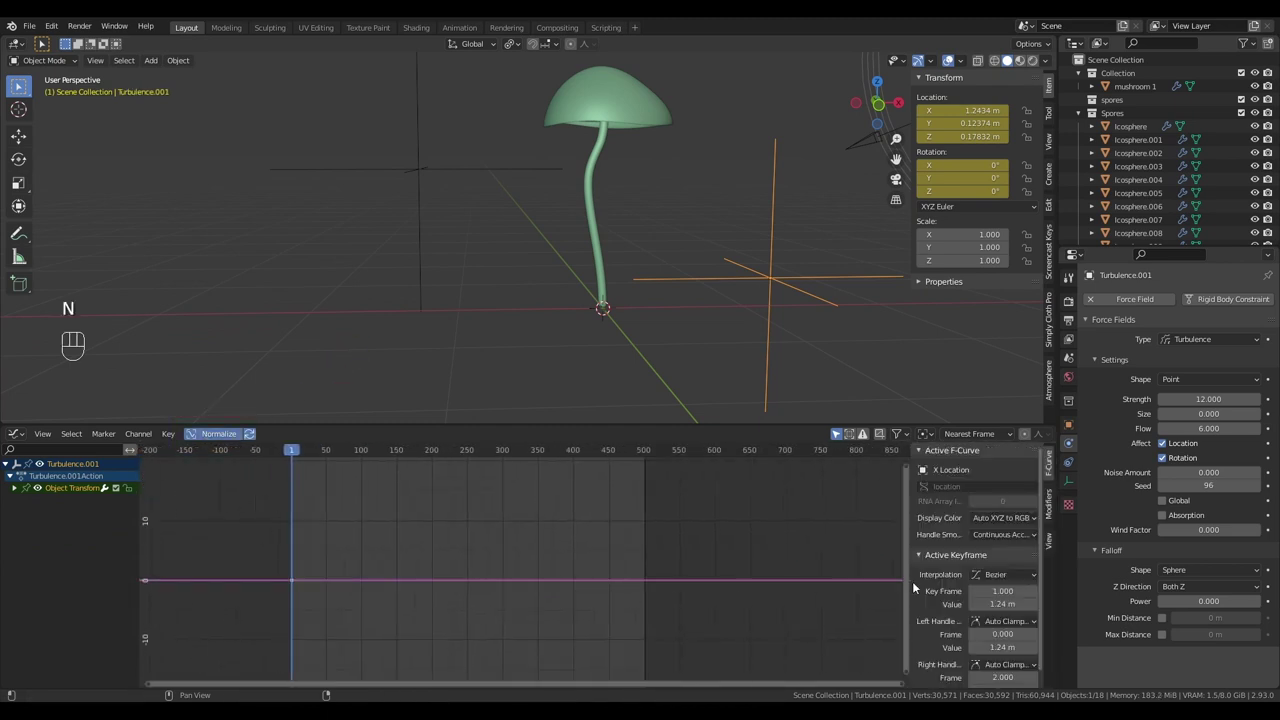
click(1048, 502)
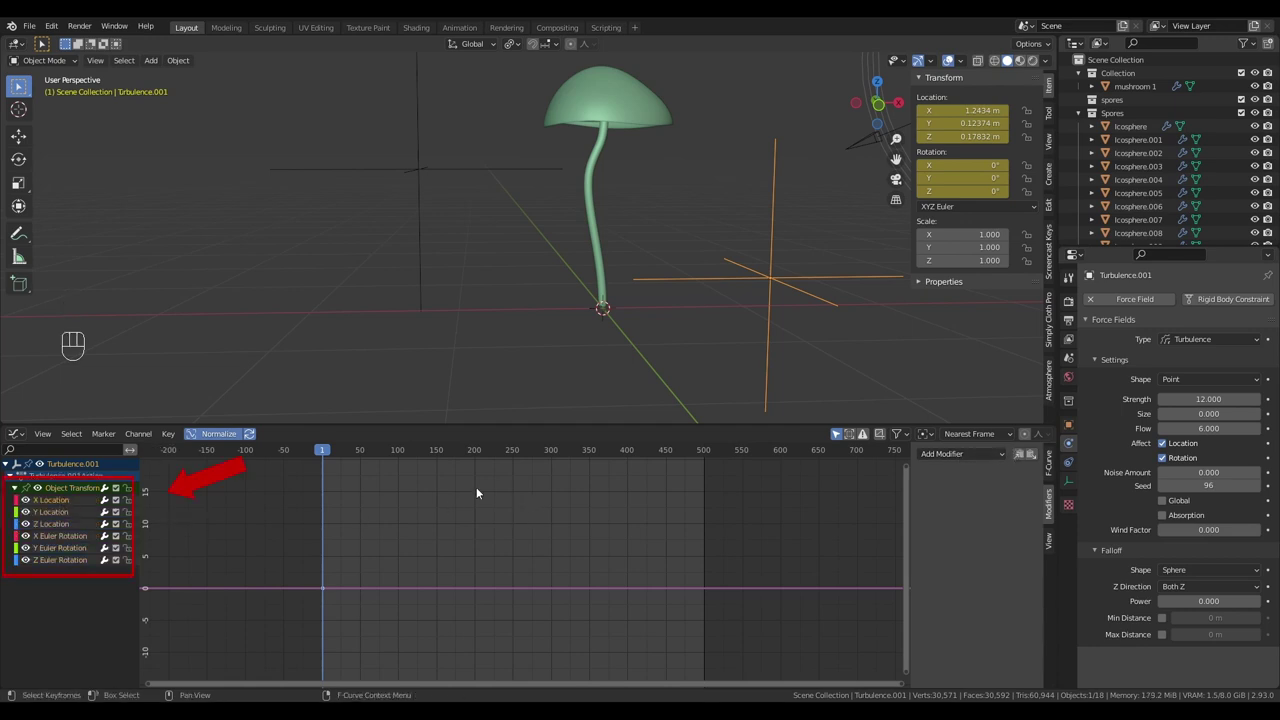
click(987, 455)
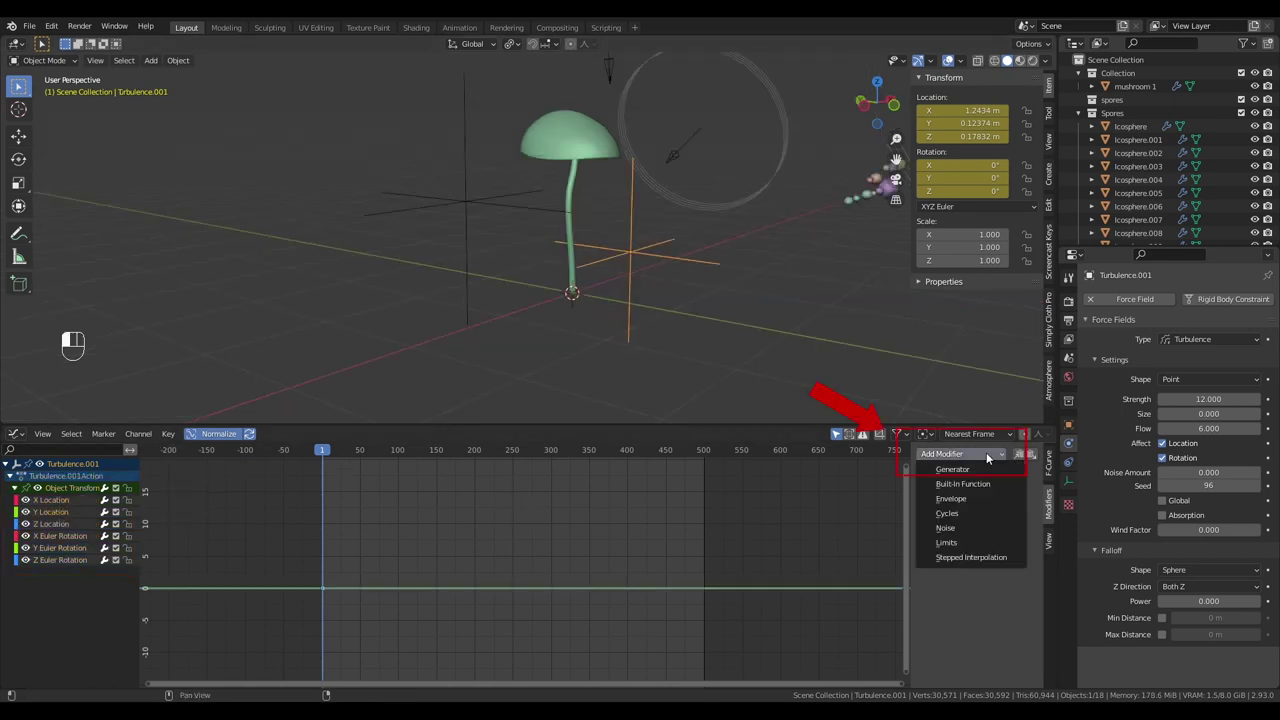
click(974, 528)
middle_drag(740, 409, 649, 385)
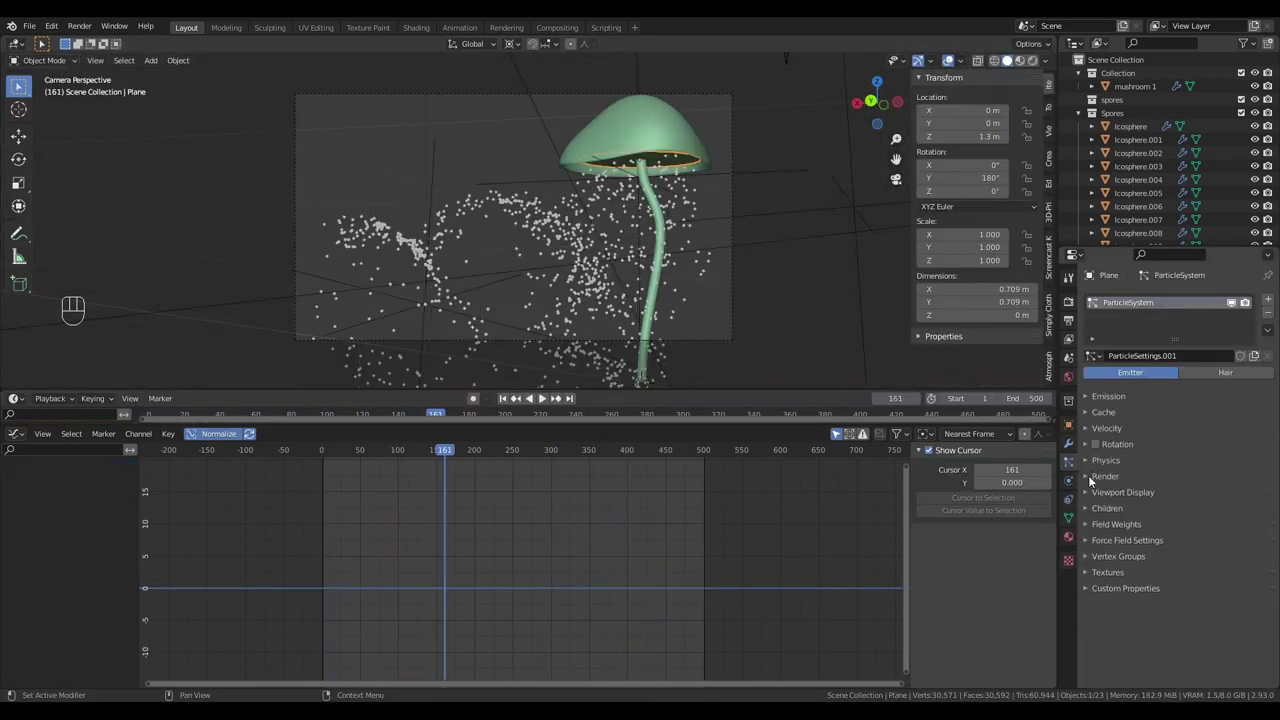
Render the plane's particles as instances of the Spores collection and play the animation to preview them.
click(1090, 478)
click(1204, 497)
click(1196, 603)
click(1193, 594)
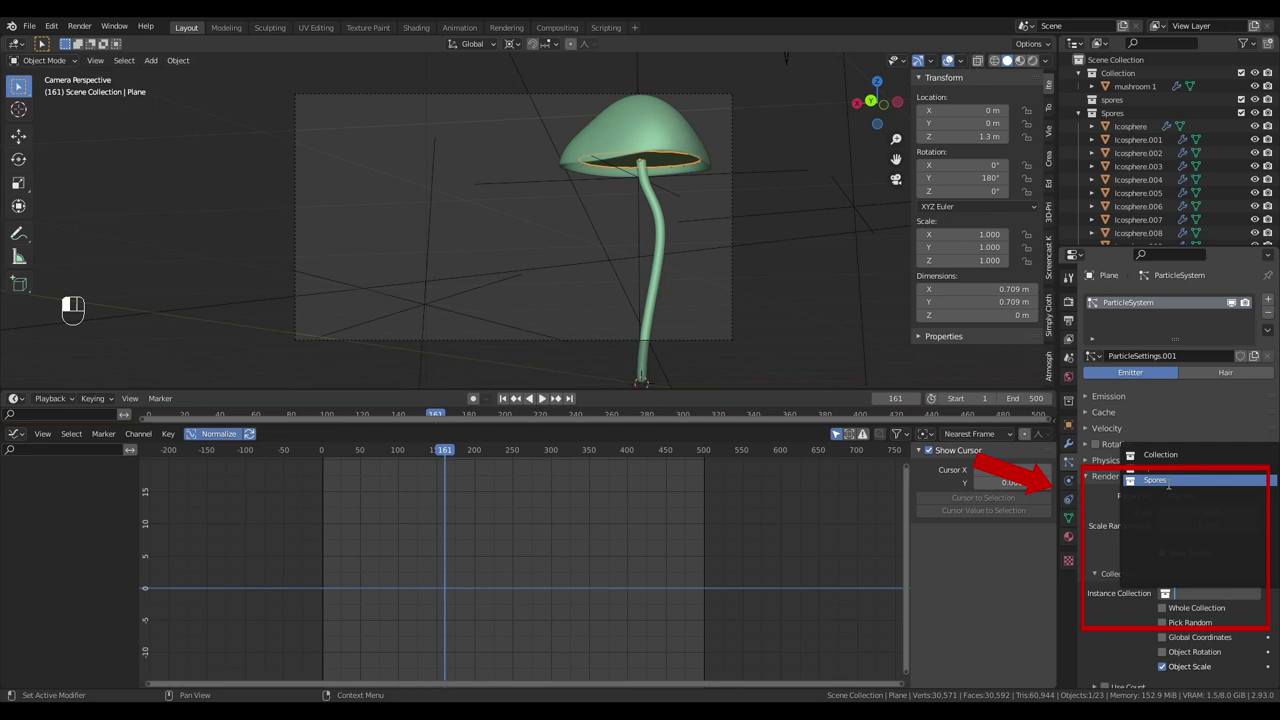
click(1180, 482)
scroll(1189, 533, down, 2)
scroll(820, 352, up, 4)
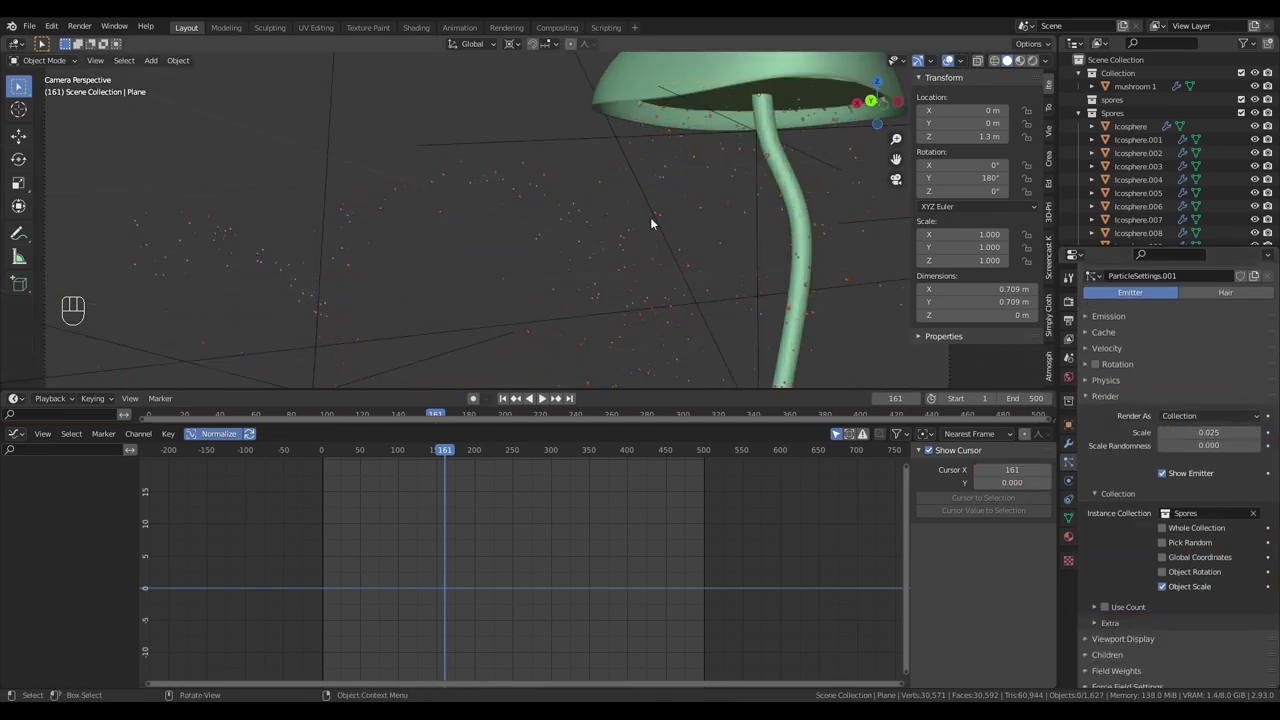
key(space)
key(space)
Set the particle emission number to 100000 and return to the first frame.
click(1086, 316)
double_click(1218, 336)
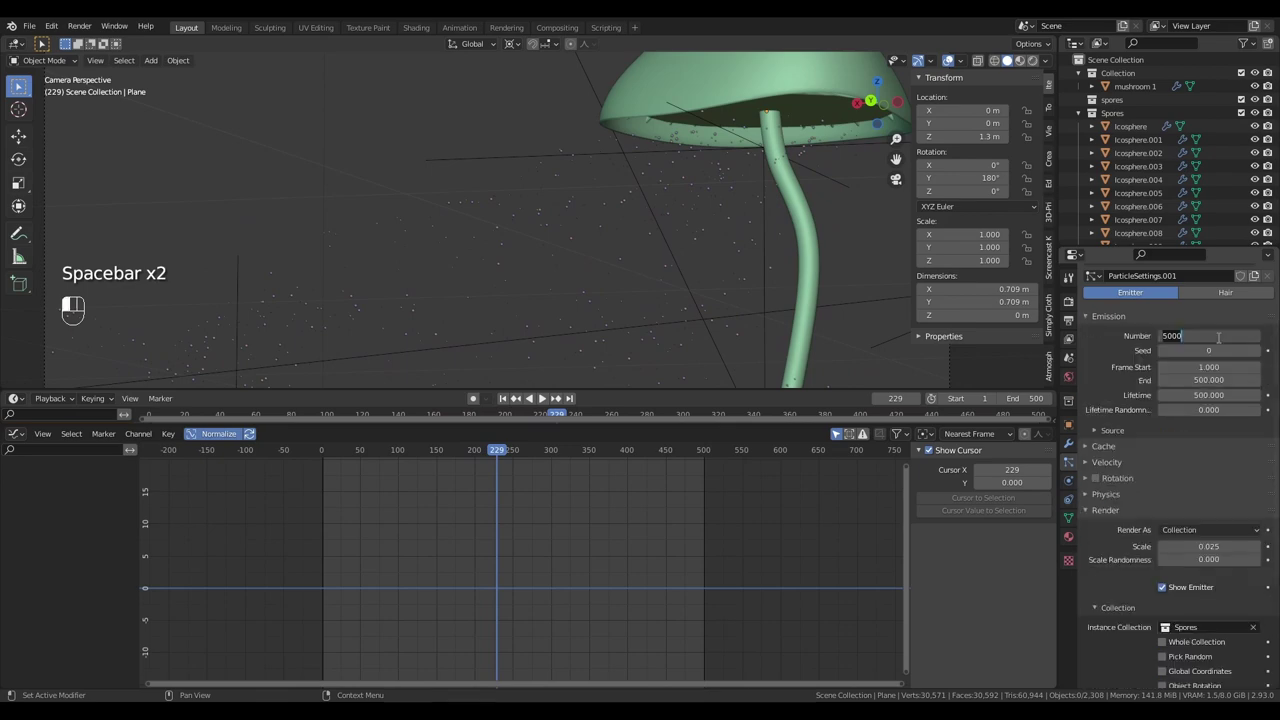
key(shift+Left)
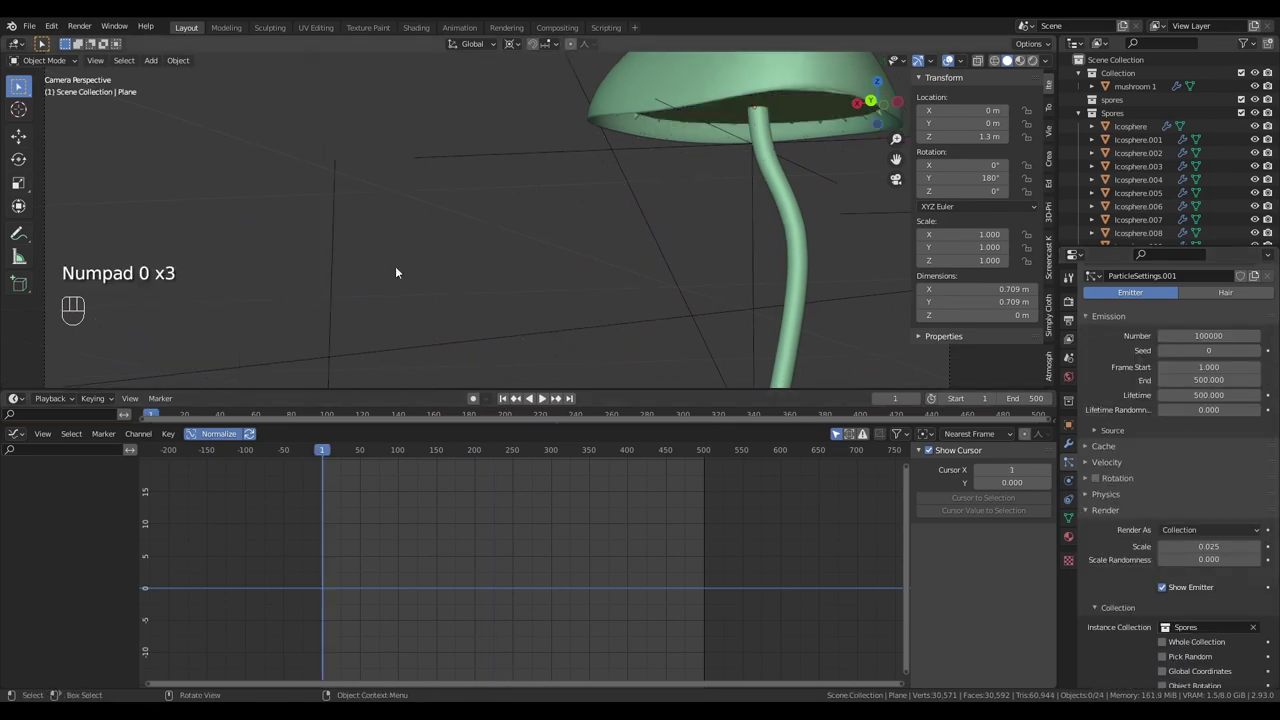
Adjust the material settings of the first icosphere in the Spores collection and play the animation to preview the particles.
key(space)
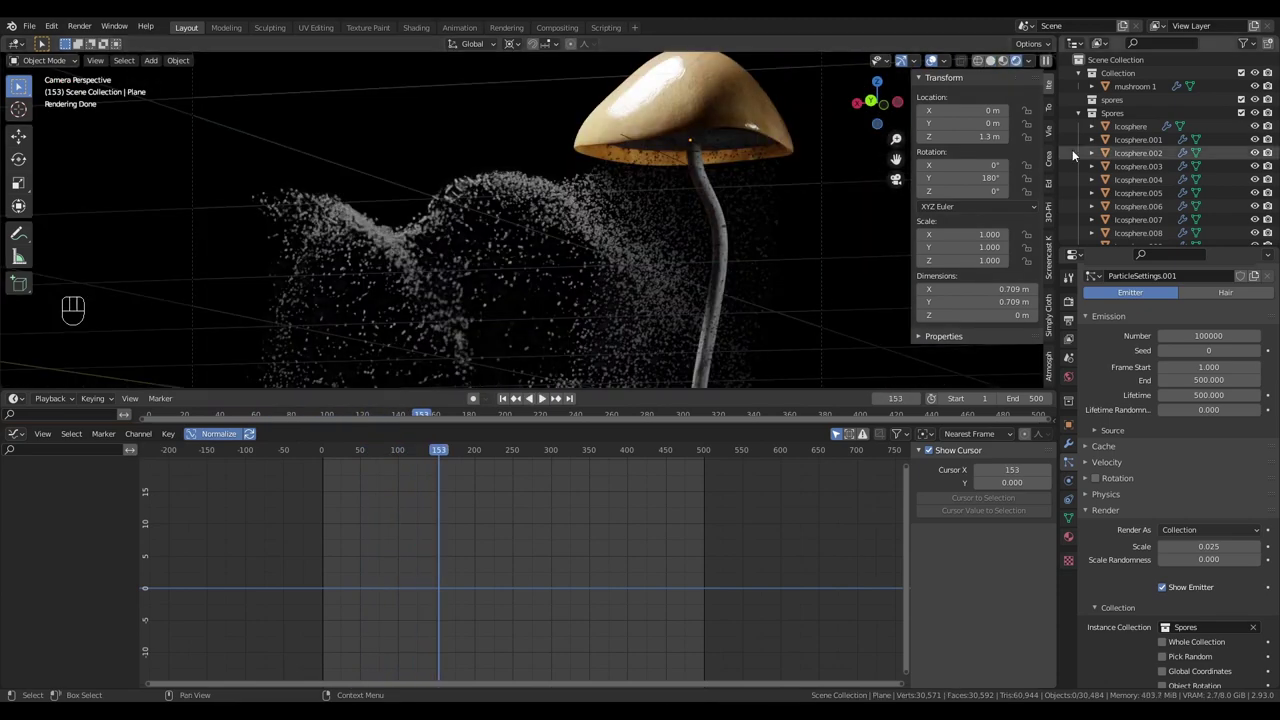
click(1130, 127)
click(1069, 537)
scroll(1175, 457, down, 2)
drag(1230, 514, 1157, 543)
scroll(1207, 597, down, 2)
drag(1198, 460, 1196, 460)
key(space)
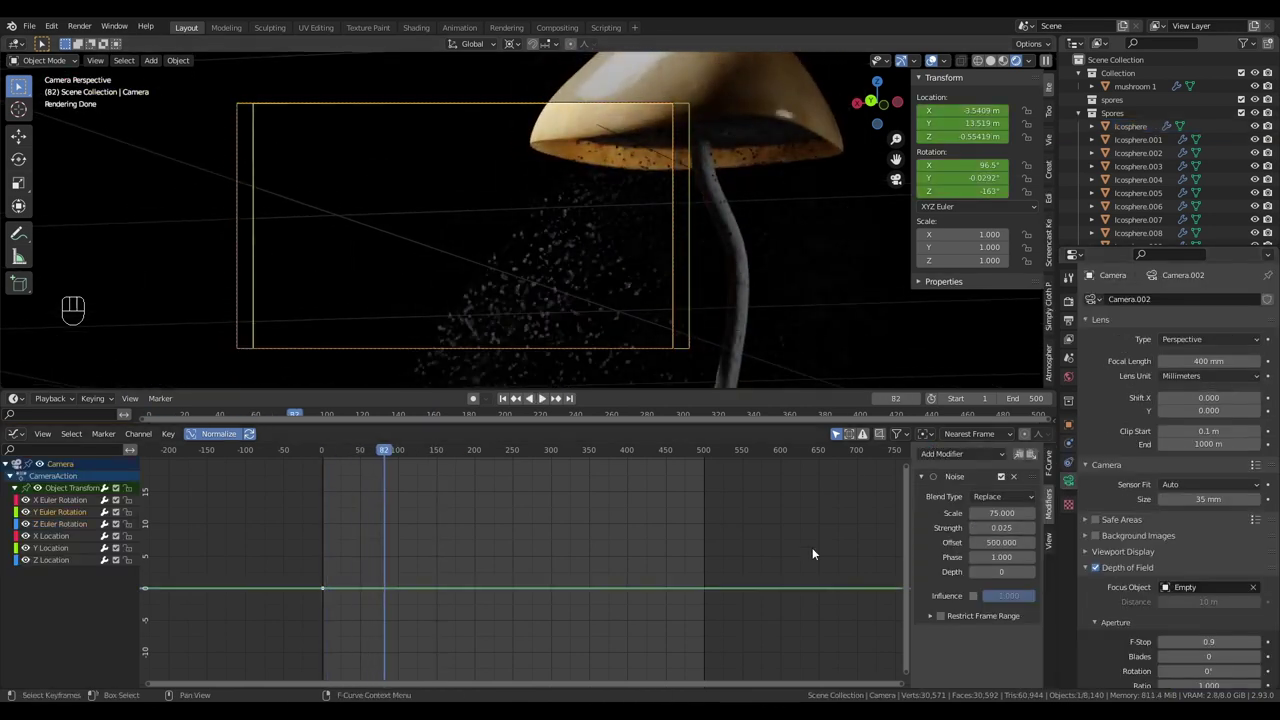
Set the Noise modifier on the camera's X Euler Rotation curve to strength 0.010 and offset 0, and preview the motion.
key(BackSpace)
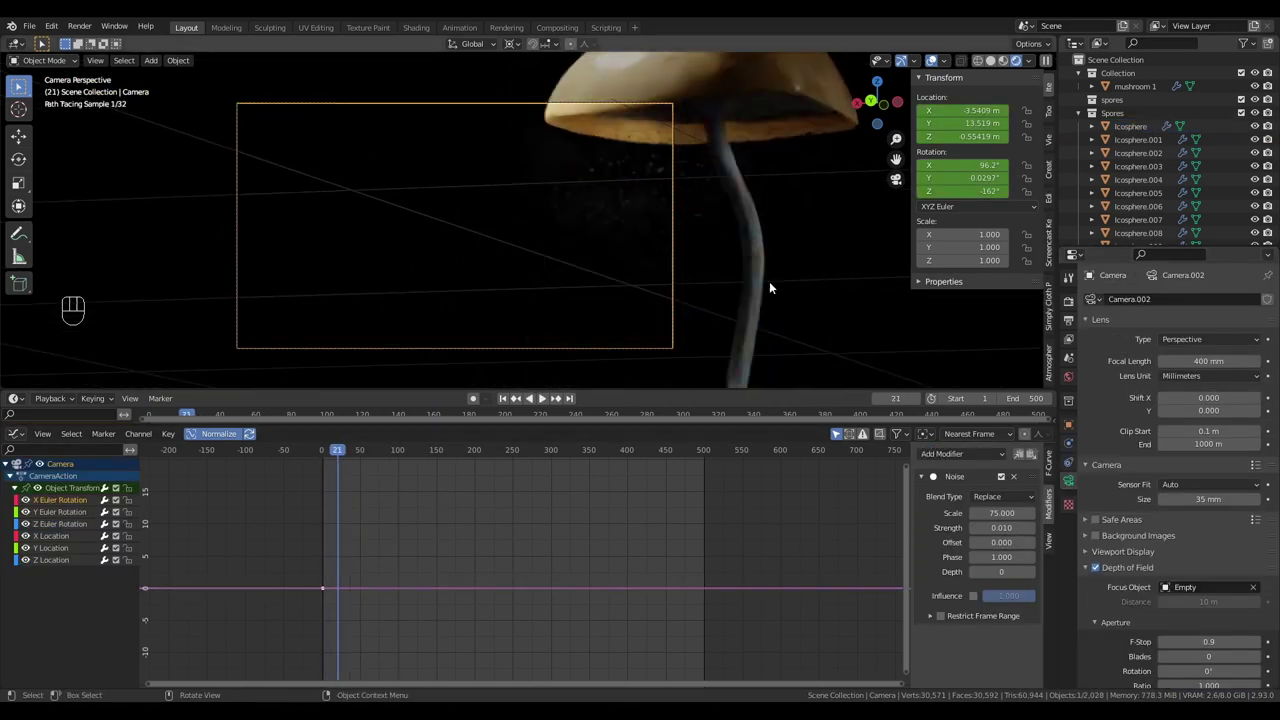
key(space)
key(space)
key(space)
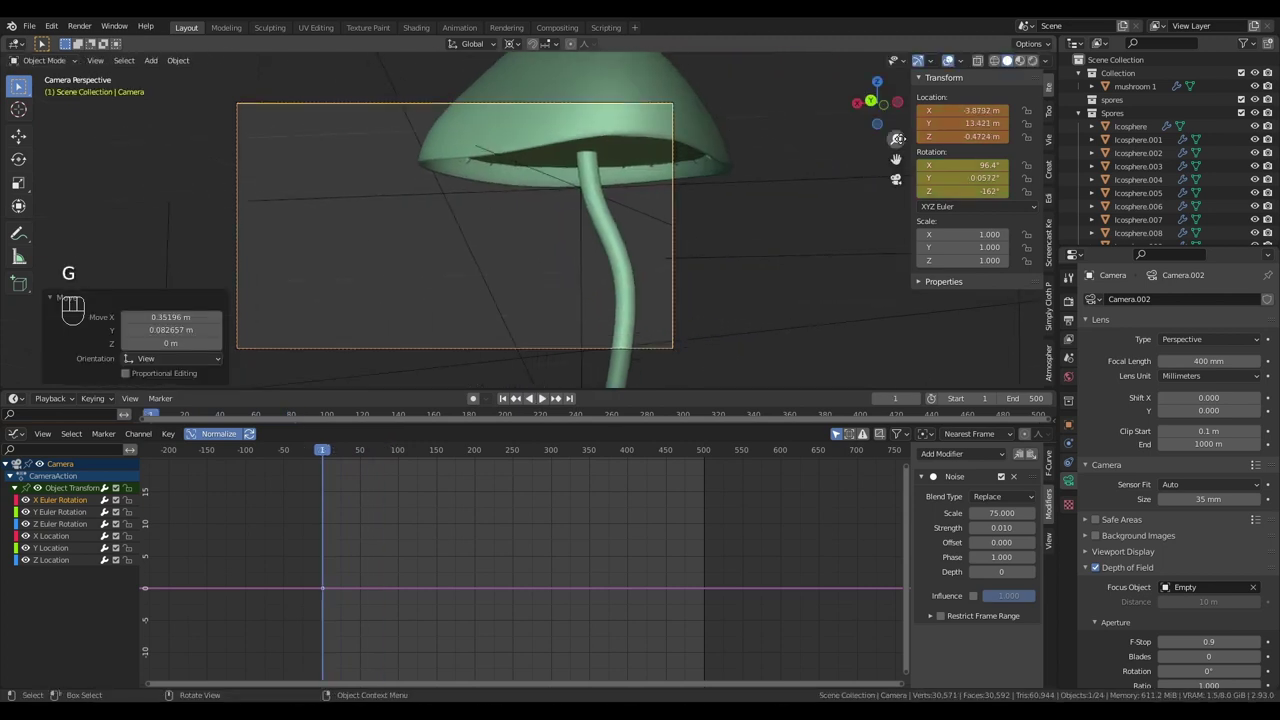
Preview the spore animation and bake the cache of the plane's particle system.
key(space)
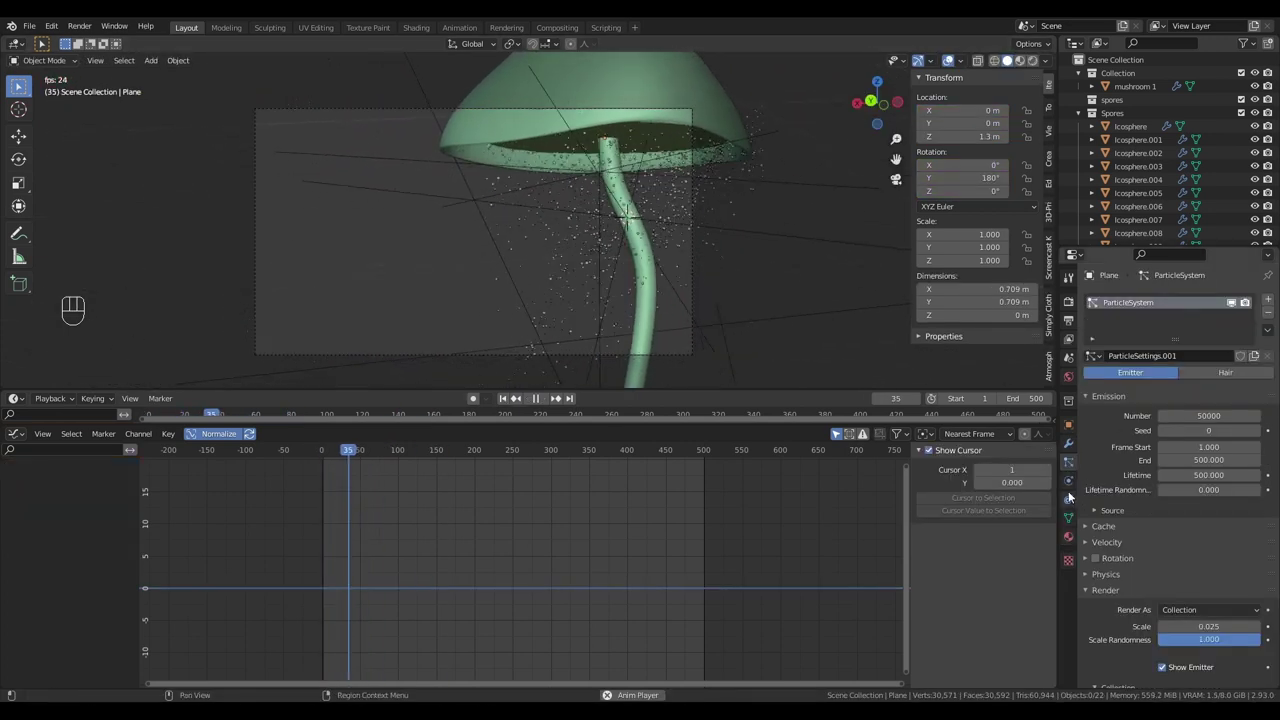
click(1069, 444)
click(1069, 461)
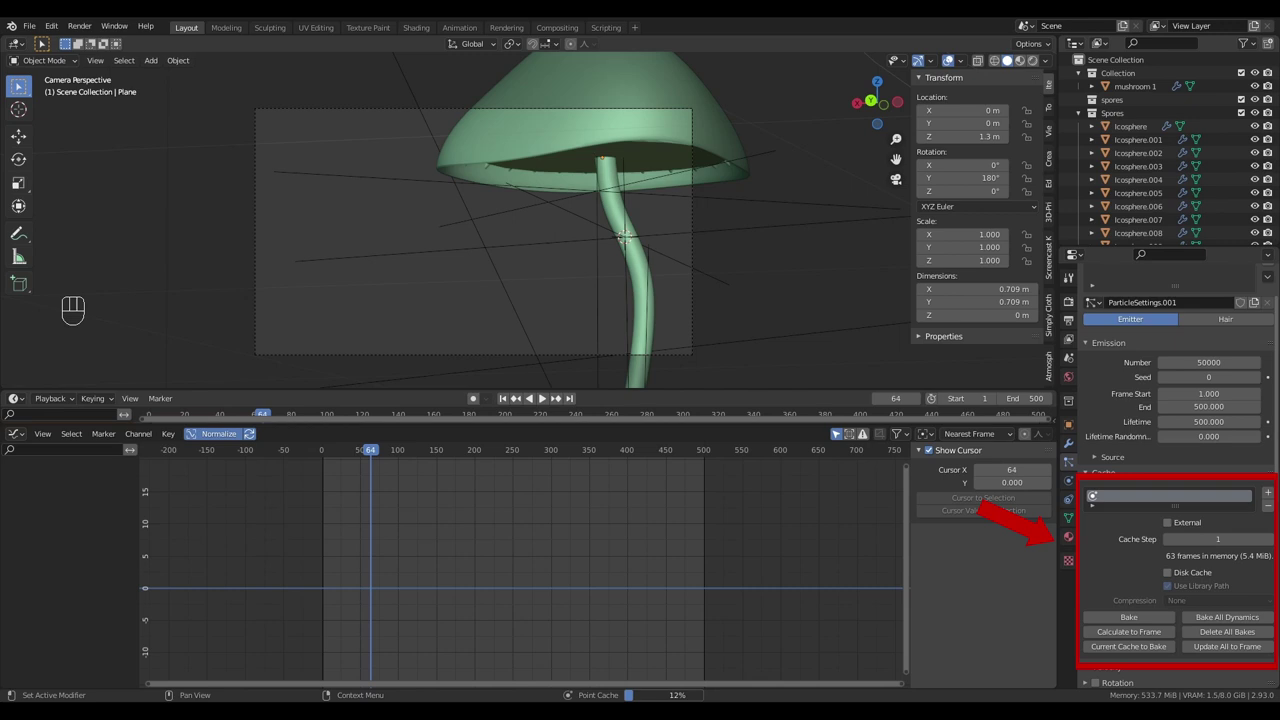